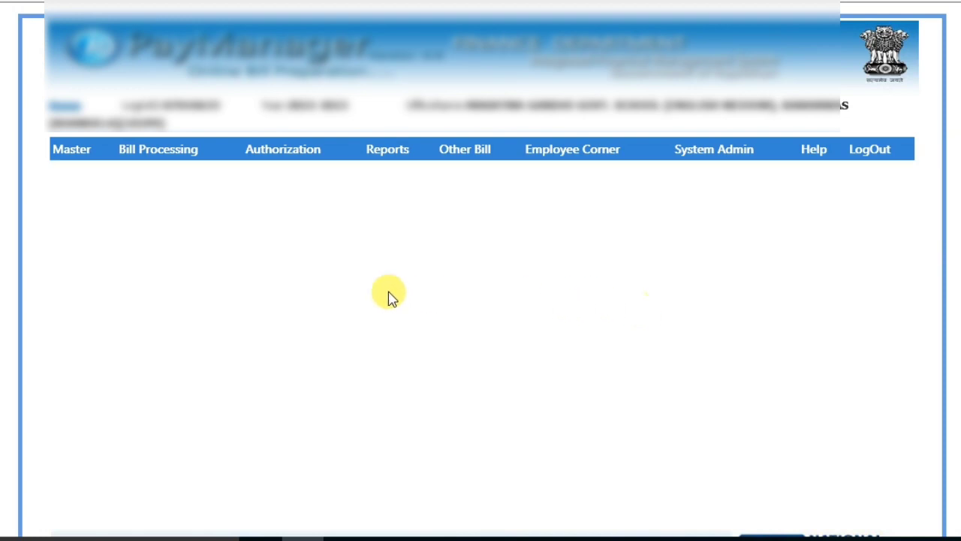
- Open the Bill No Allocation form for processing bills and choose the Bill Allocation option
mouse_move(129, 150)
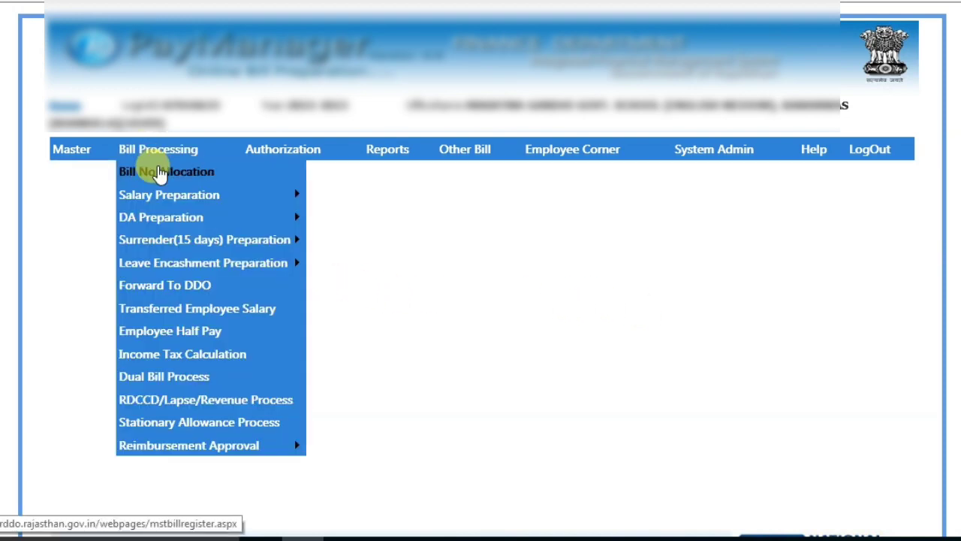
left_click(166, 172)
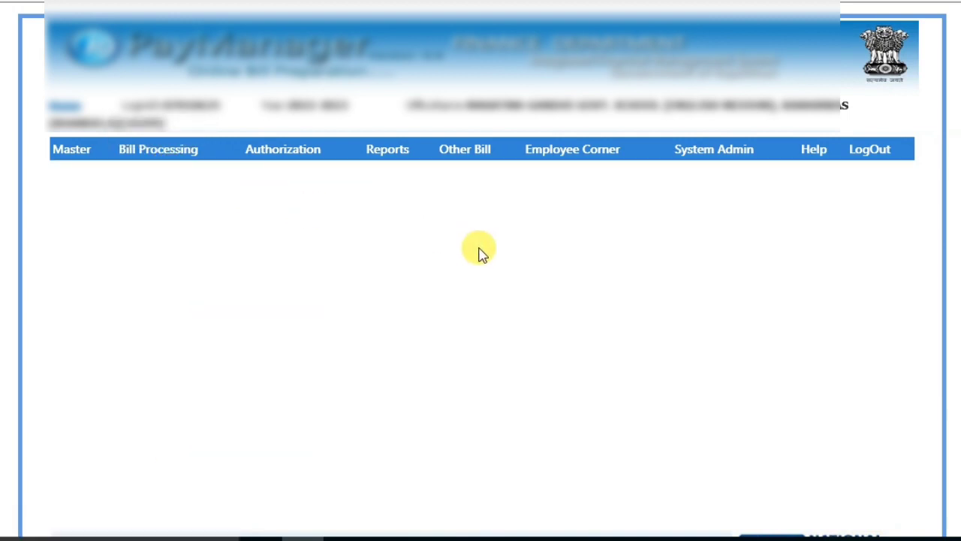
left_click(495, 239)
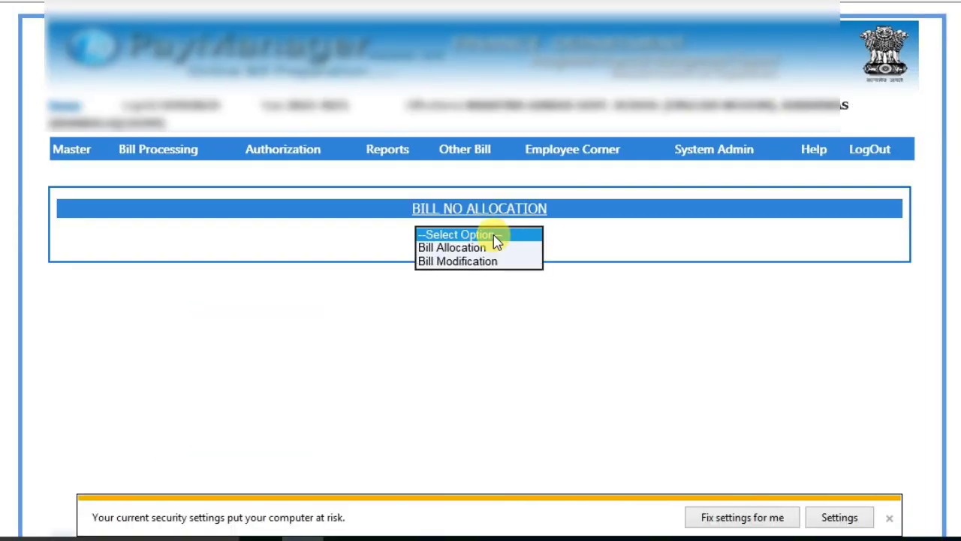
left_click(472, 248)
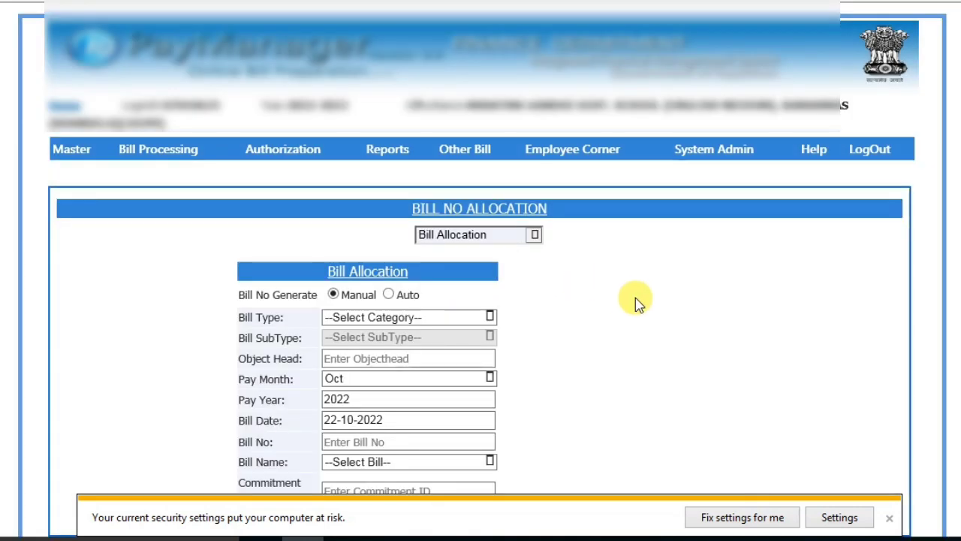
scroll(635, 302, "down", 2)
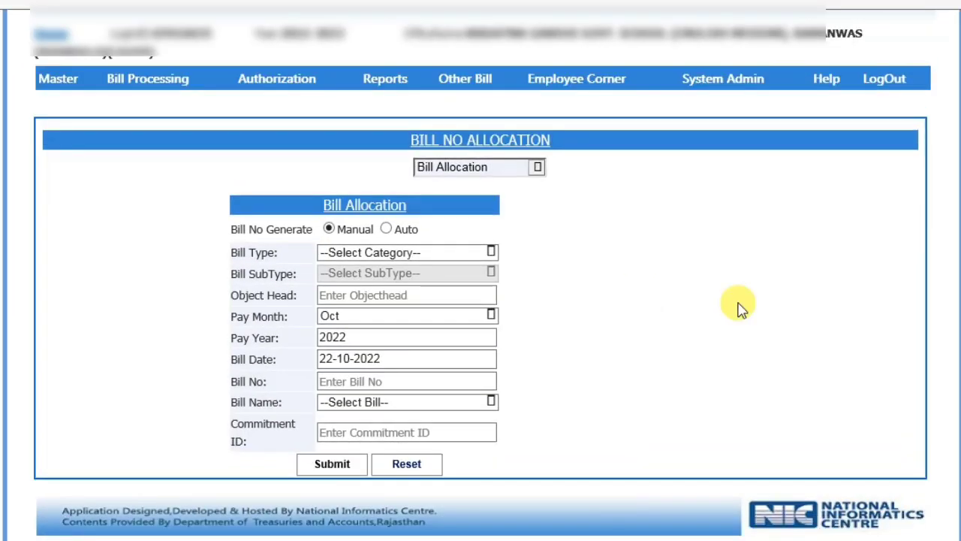
- Set the new bill's type to Bonus, object head to 01 and bill date to 22/10/2022
left_click(447, 253)
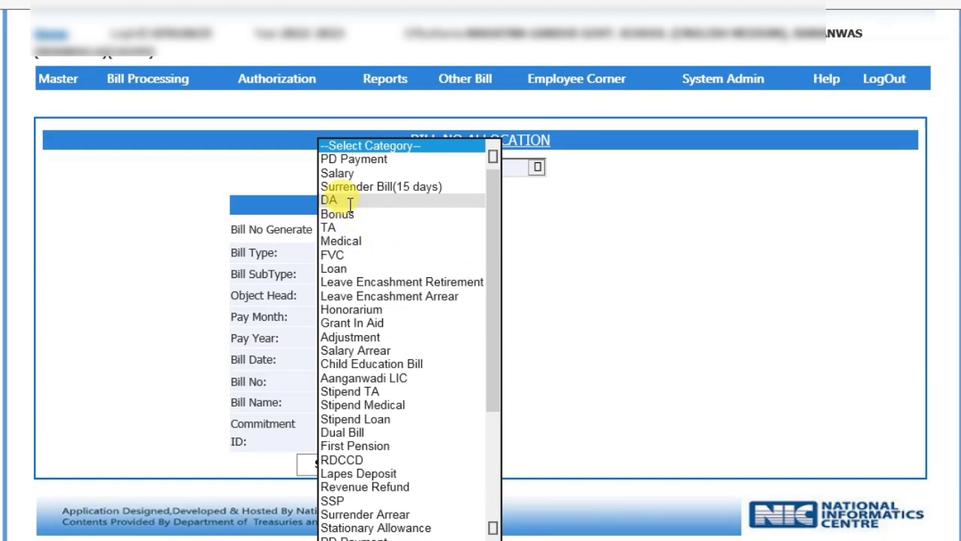
left_click(345, 214)
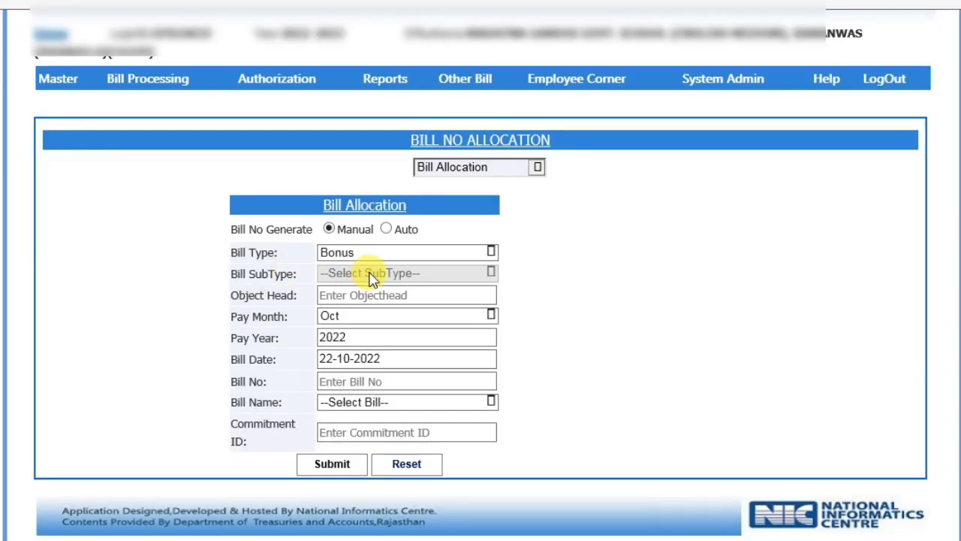
left_click(373, 294)
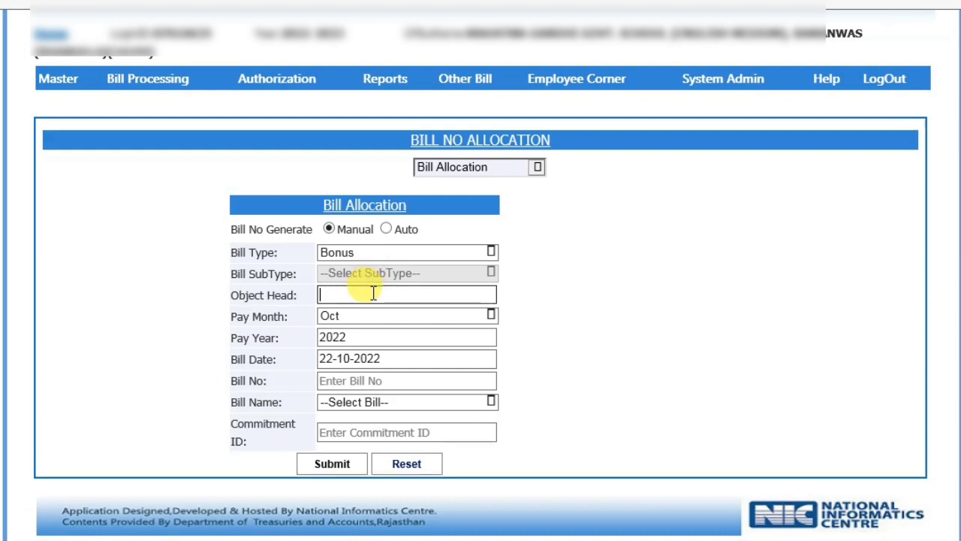
type("01")
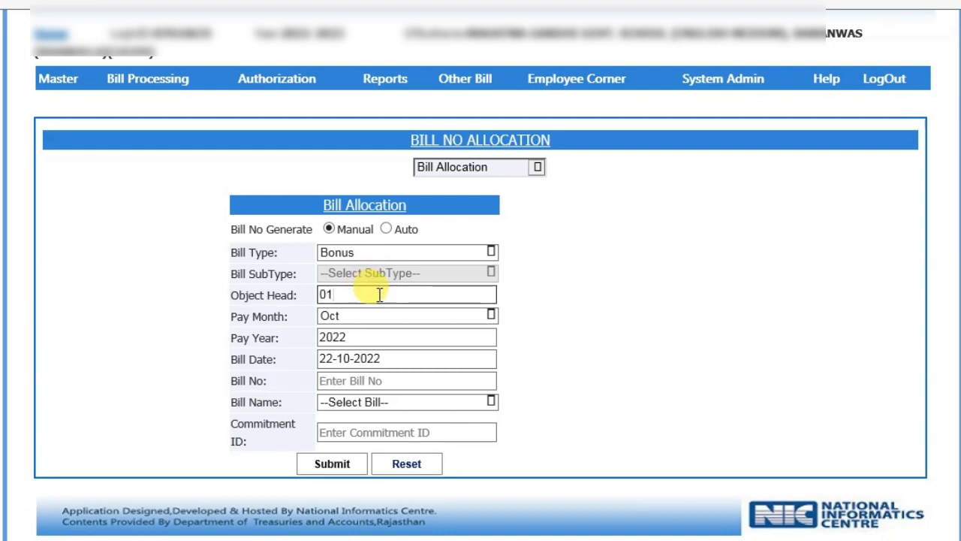
left_click(389, 359)
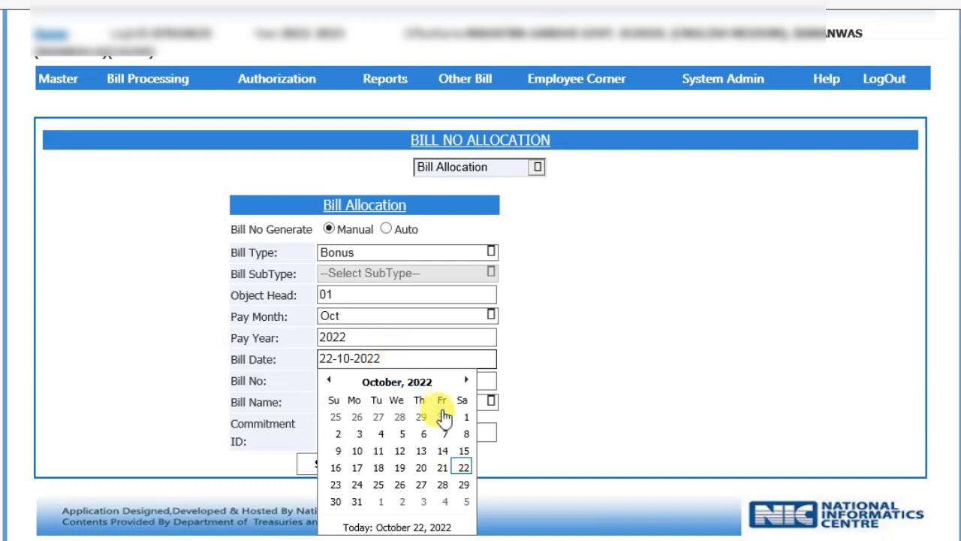
left_click(464, 468)
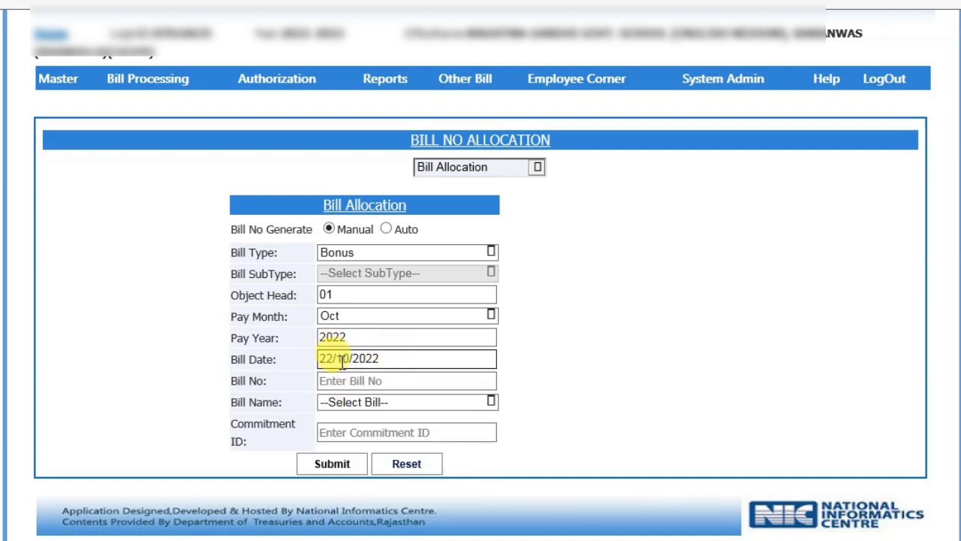
- Enter bill number 1 with bill name PLAN, submit the allocation and dismiss the message
left_click(366, 383)
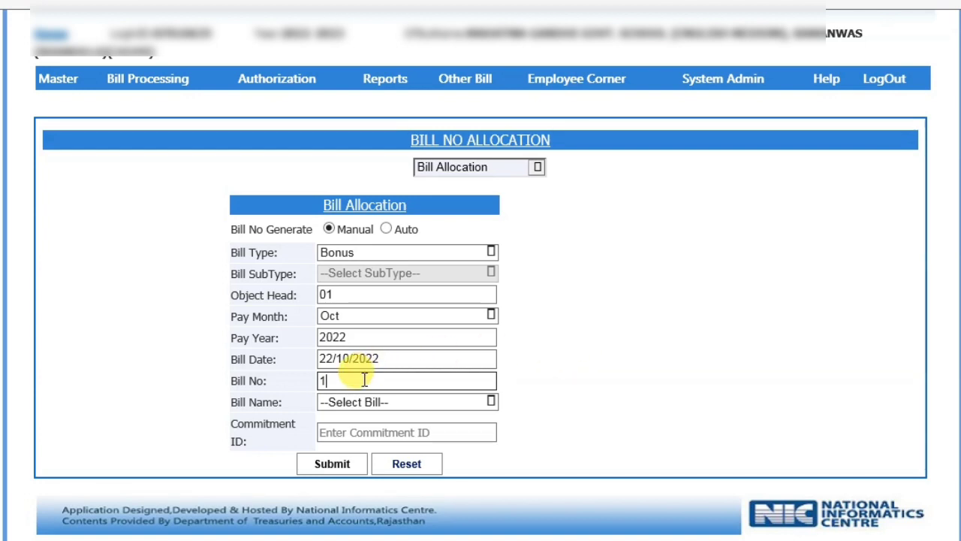
left_click(368, 406)
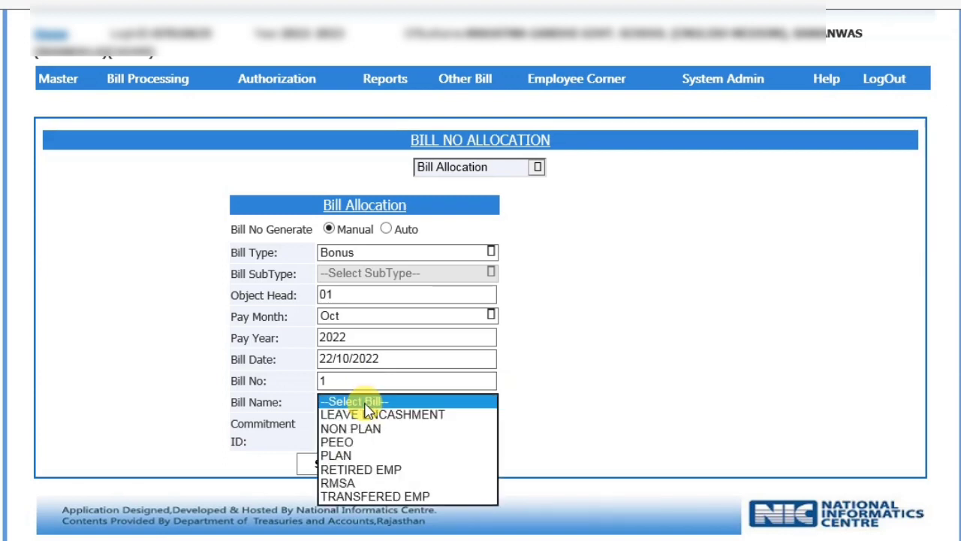
left_click(336, 456)
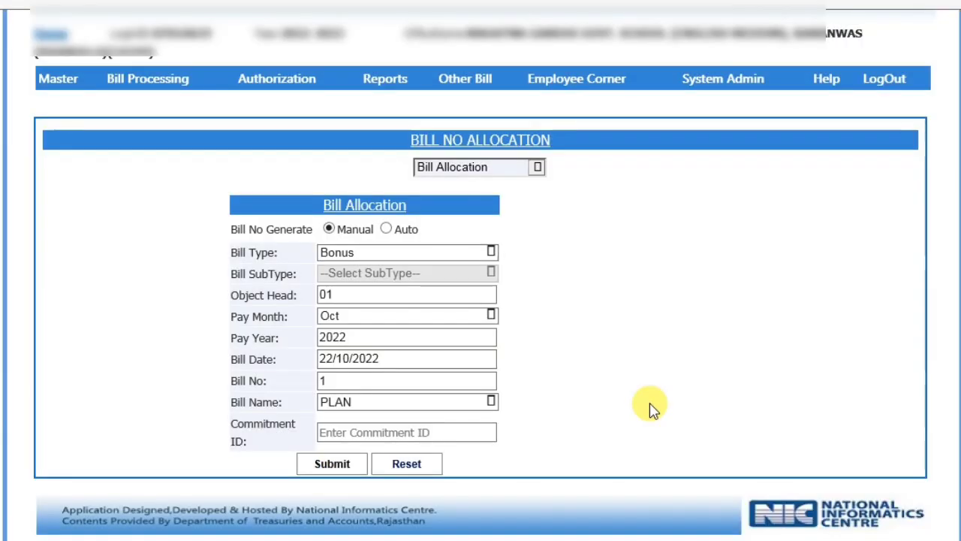
left_click(332, 463)
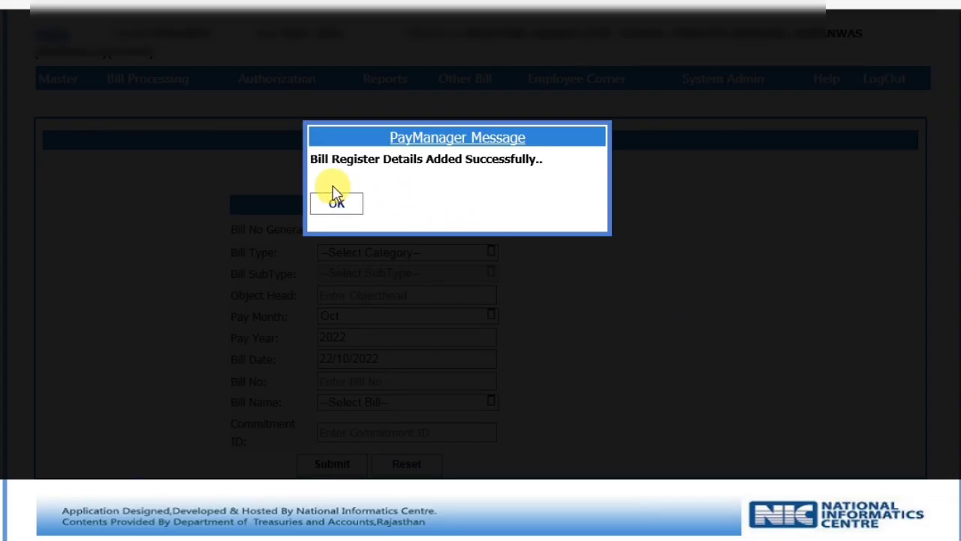
left_click(339, 205)
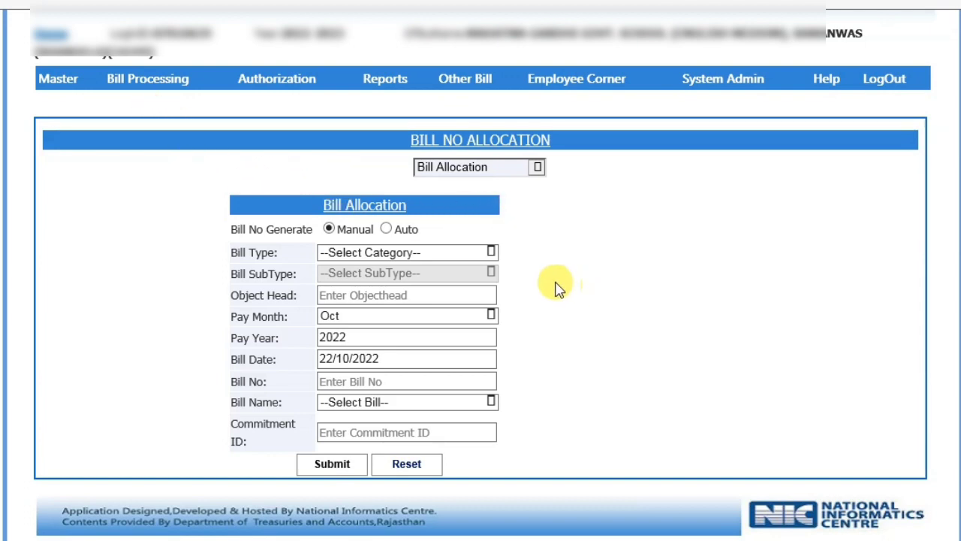
- Open Bonus Process and select bill name PLAN with the bill dated 22/10/2022
mouse_move(455, 79)
mouse_move(466, 25)
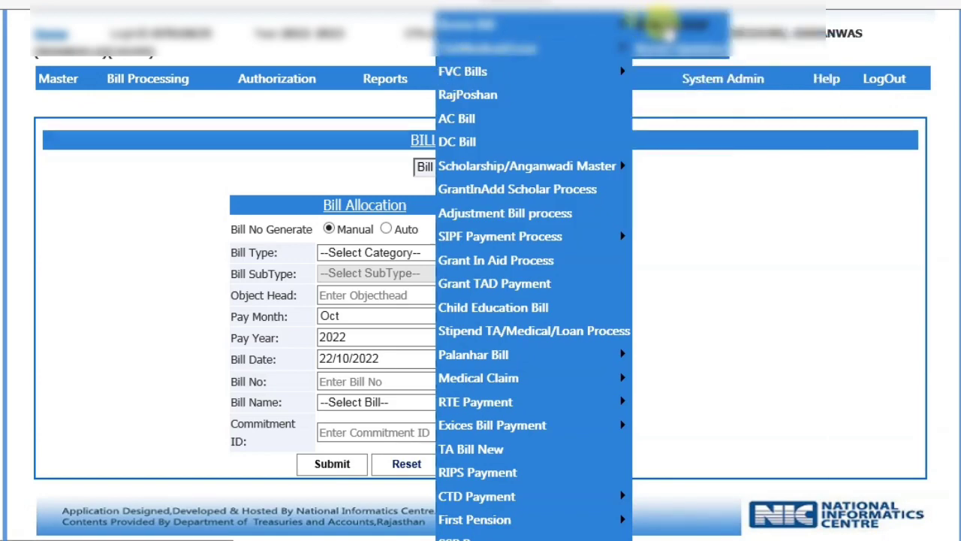
left_click(674, 29)
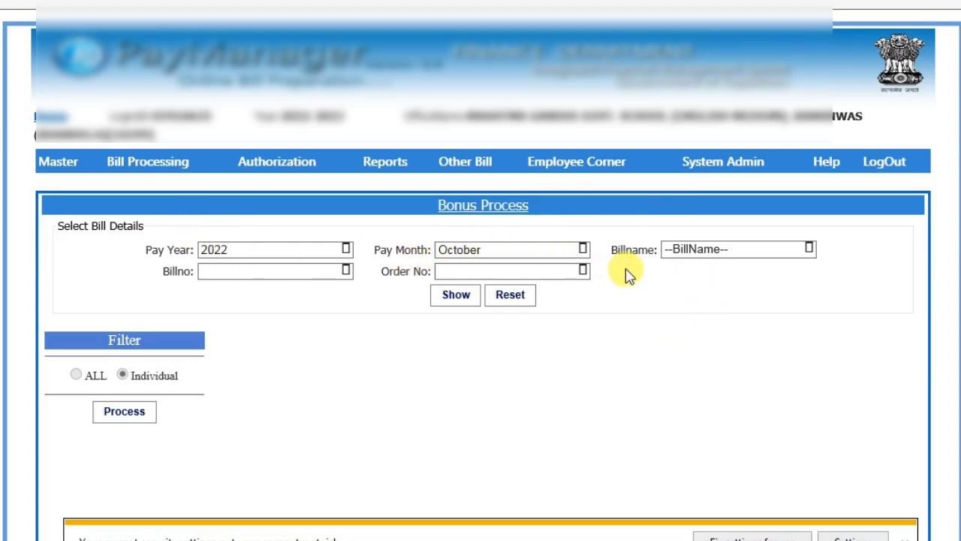
left_click(698, 255)
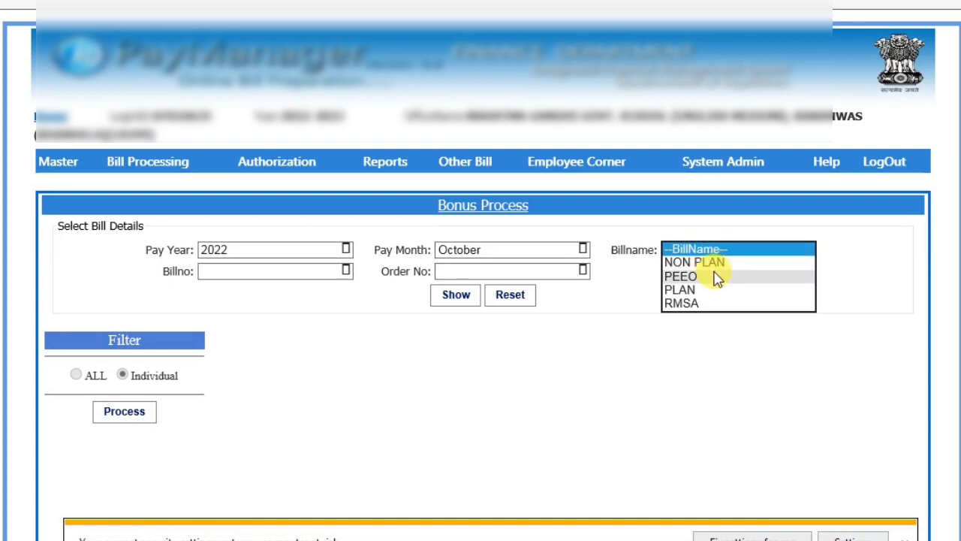
left_click(702, 293)
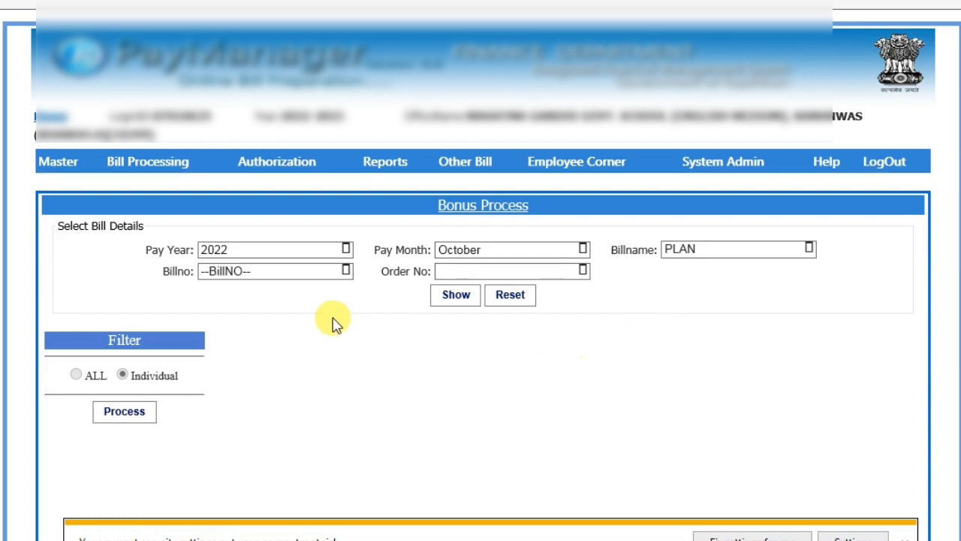
left_click(256, 274)
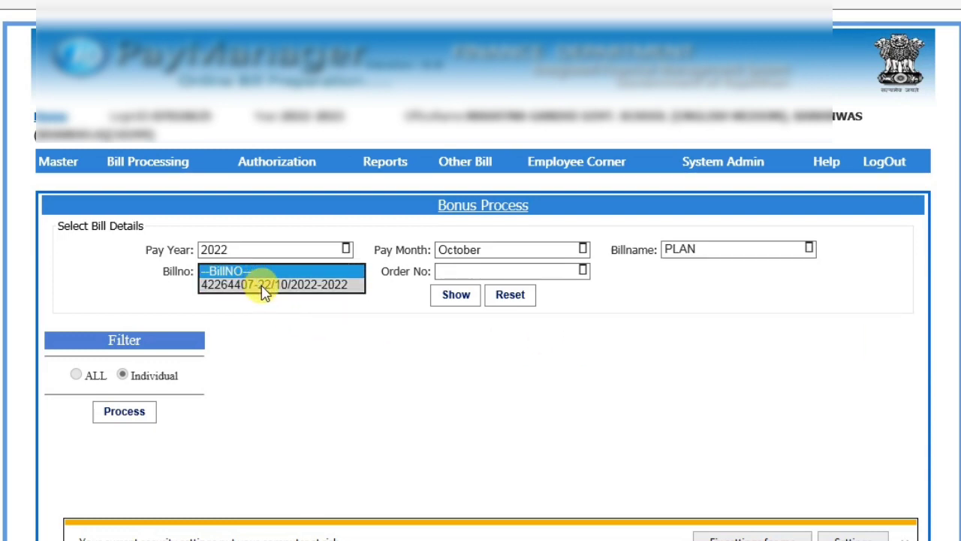
left_click(263, 290)
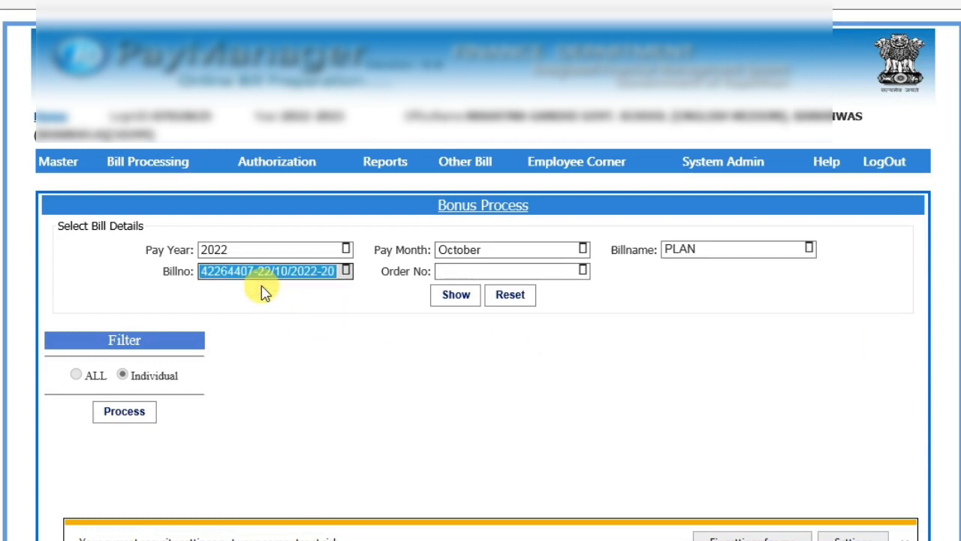
- Select the bonus order dated 17/10/2022 and show the employees for the bill
left_click(460, 274)
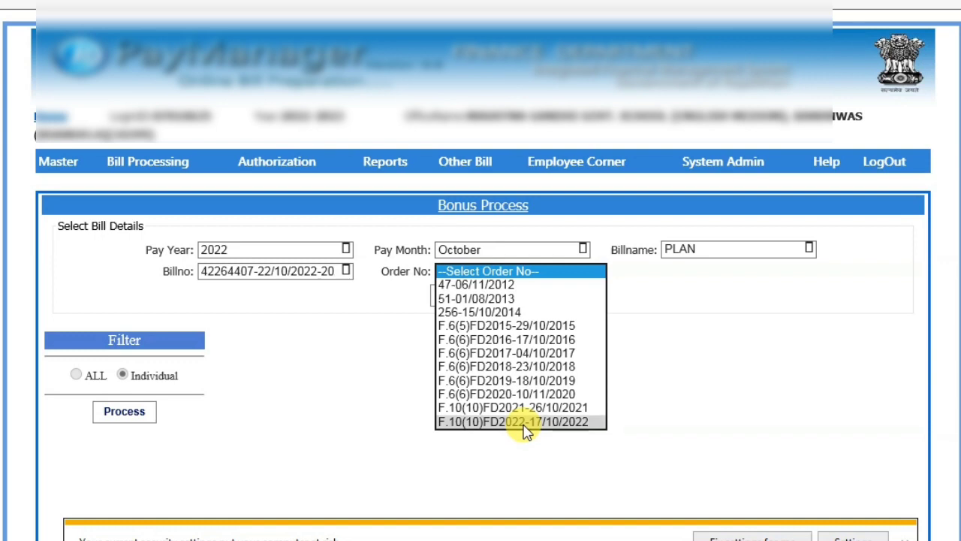
left_click(524, 423)
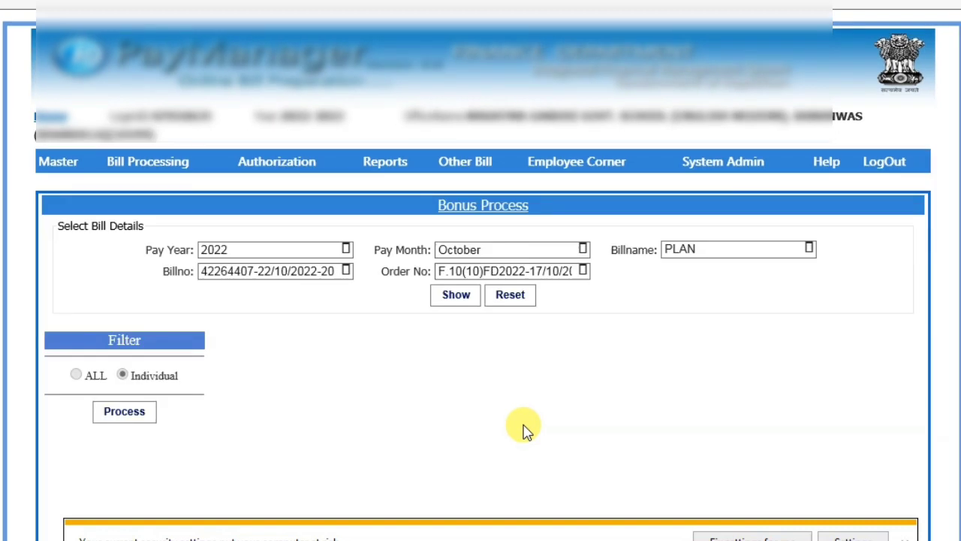
left_click(453, 296)
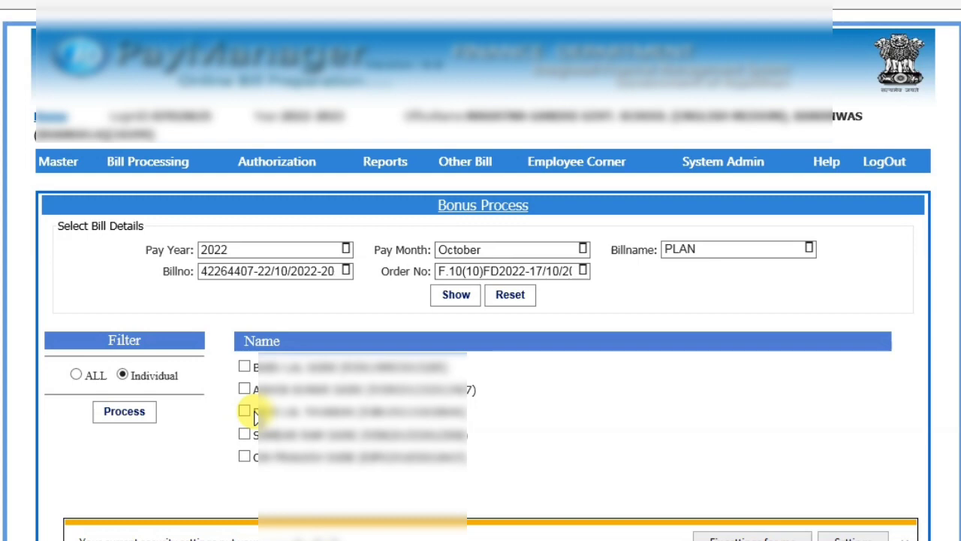
- Process the bonus individually for the first employee in the list and dismiss the message
left_click(244, 366)
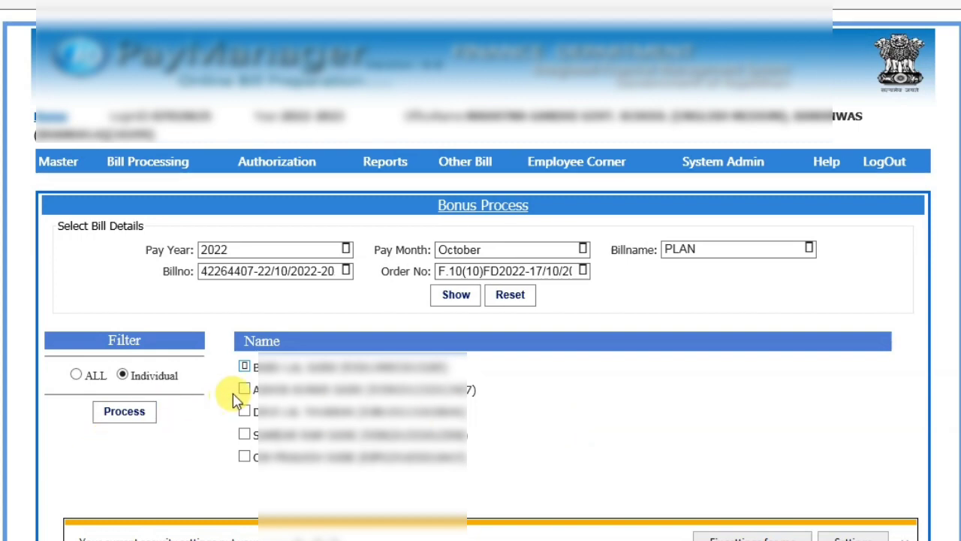
left_click(125, 413)
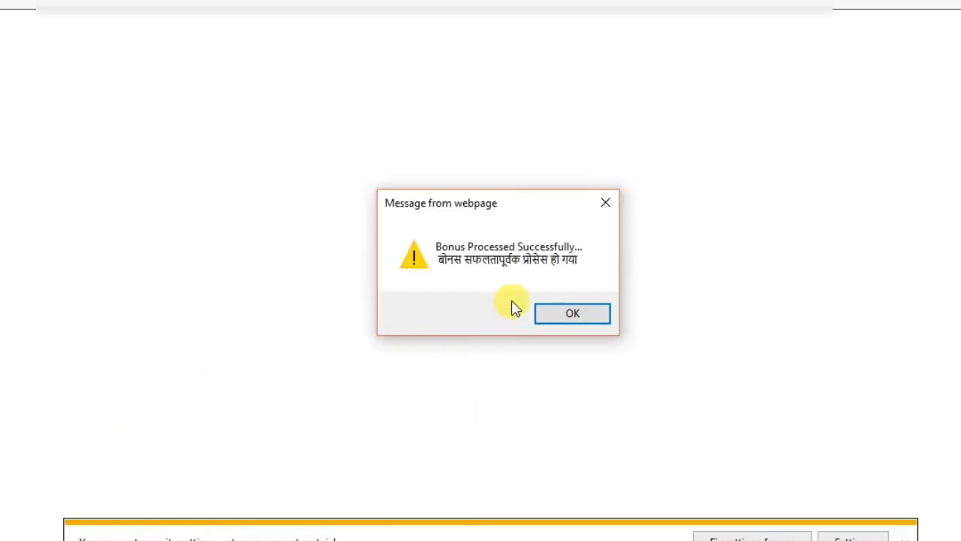
left_click(575, 314)
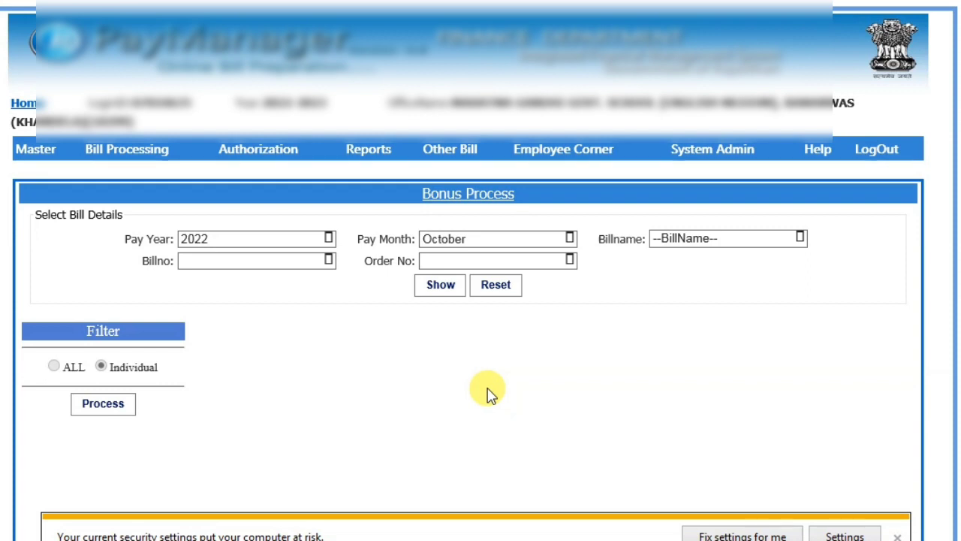
- Open Bonus Update and select bill name PLAN with the bill dated 22/10/2022
mouse_move(441, 156)
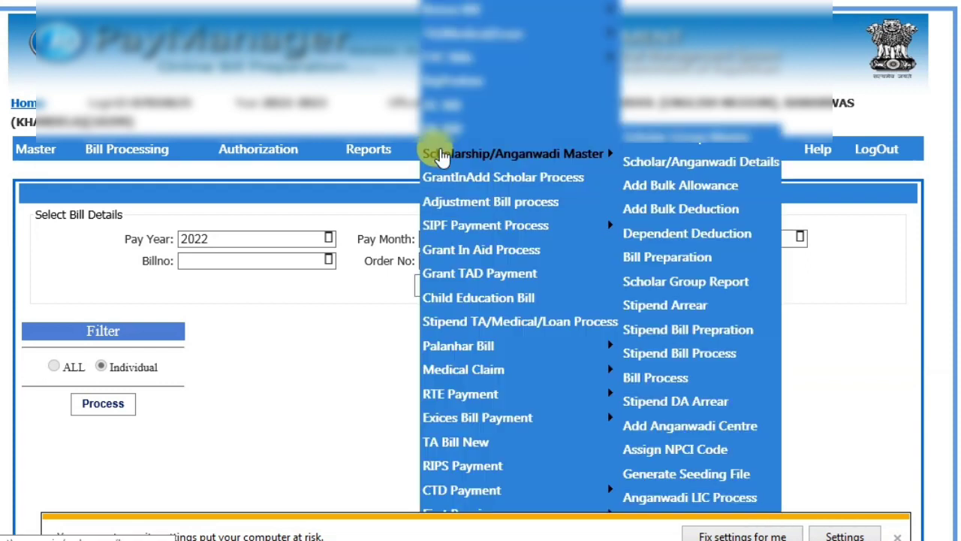
mouse_move(450, 11)
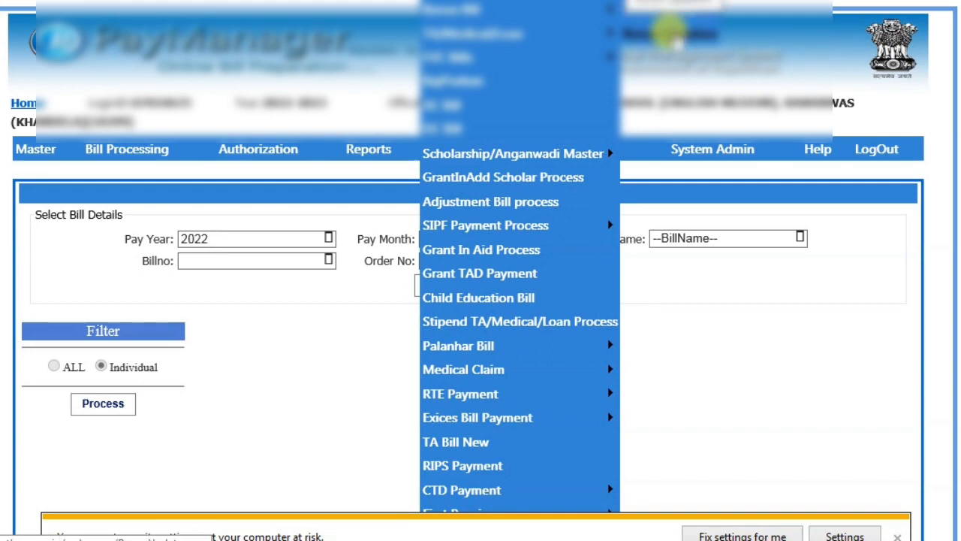
left_click(671, 34)
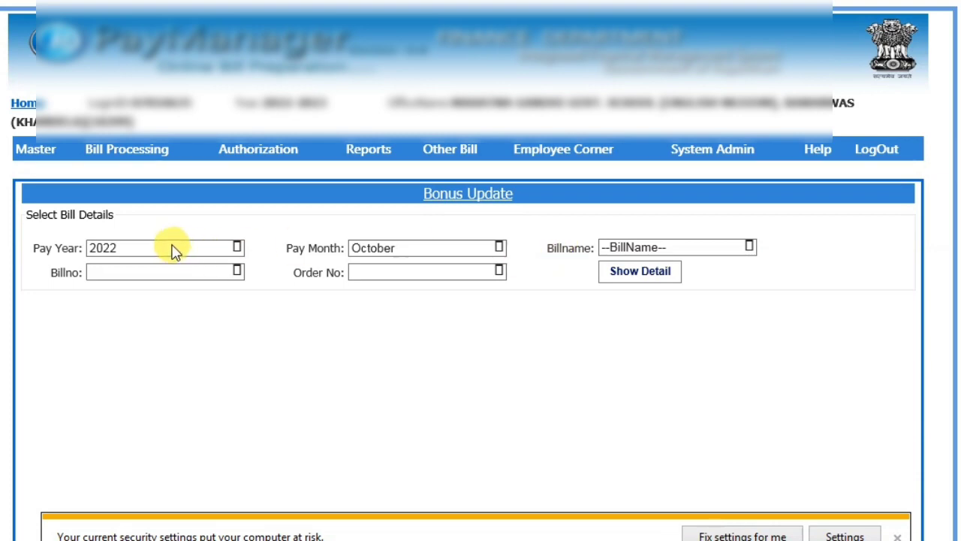
left_click(614, 249)
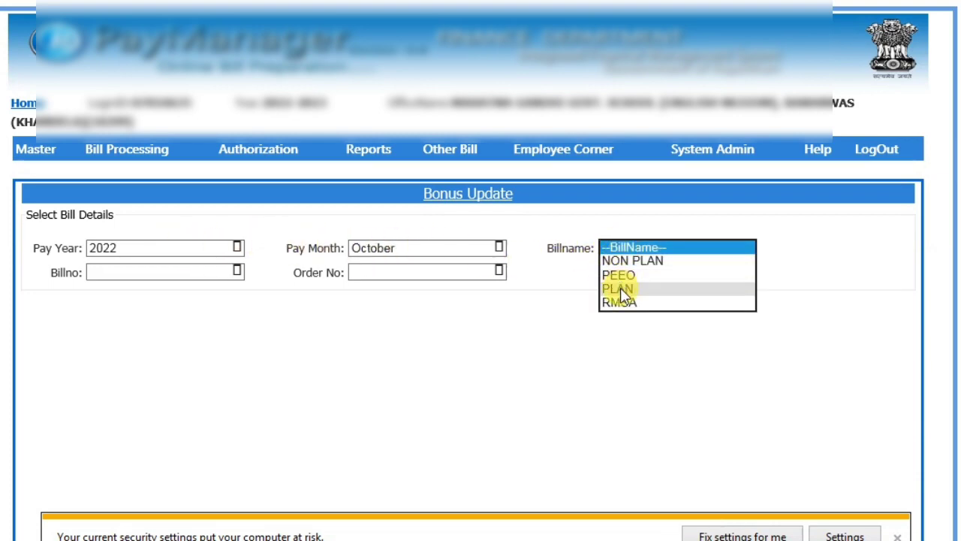
left_click(620, 289)
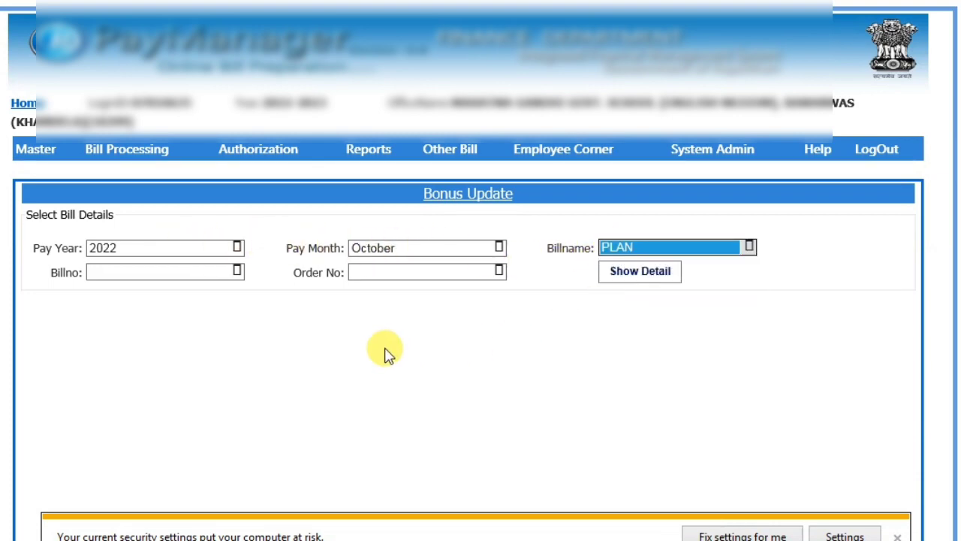
left_click(172, 275)
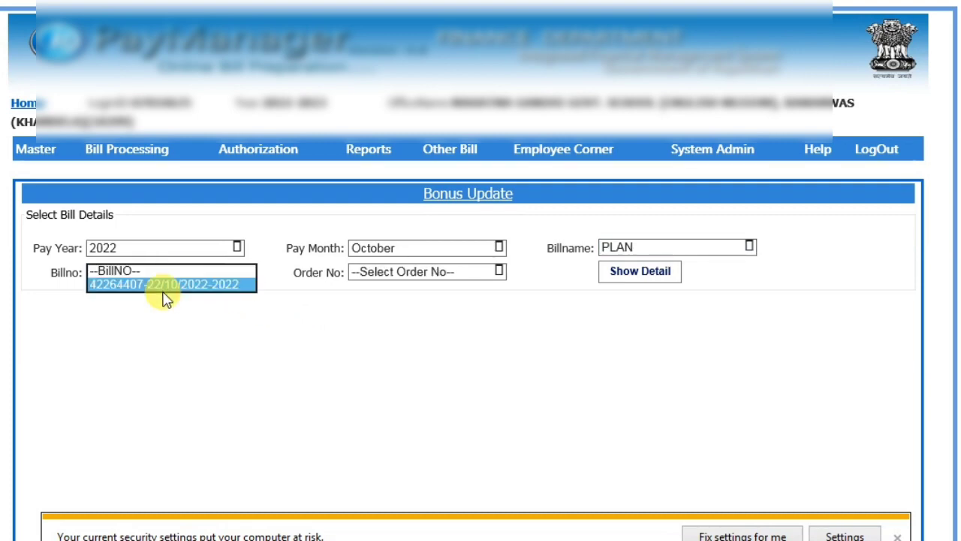
left_click(163, 289)
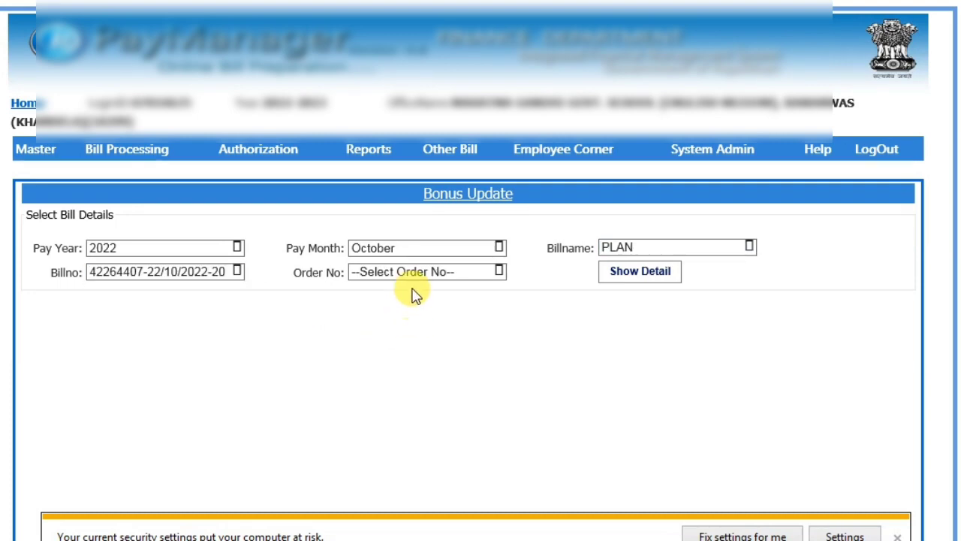
- Select the bonus order dated 17/10/2022 for the update and show the bill's details
left_click(414, 270)
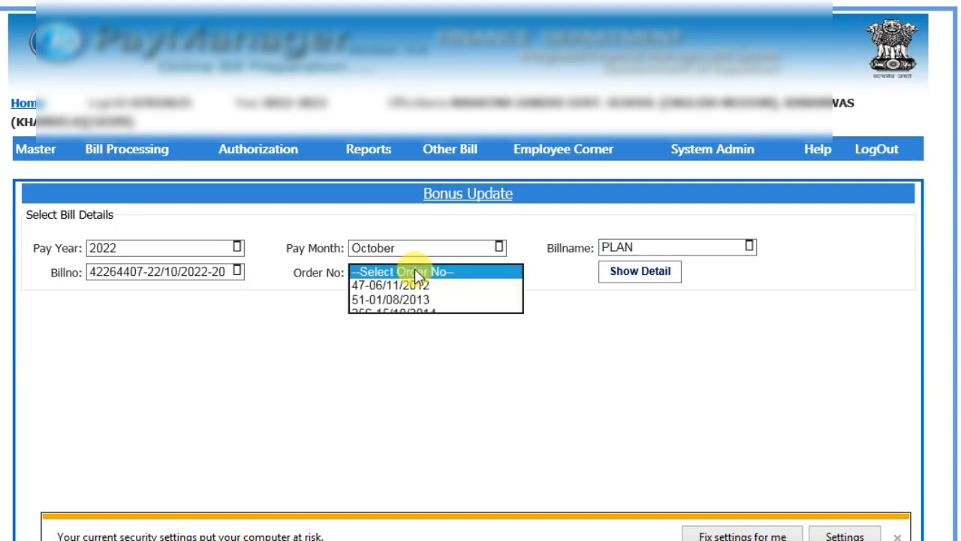
left_click(419, 425)
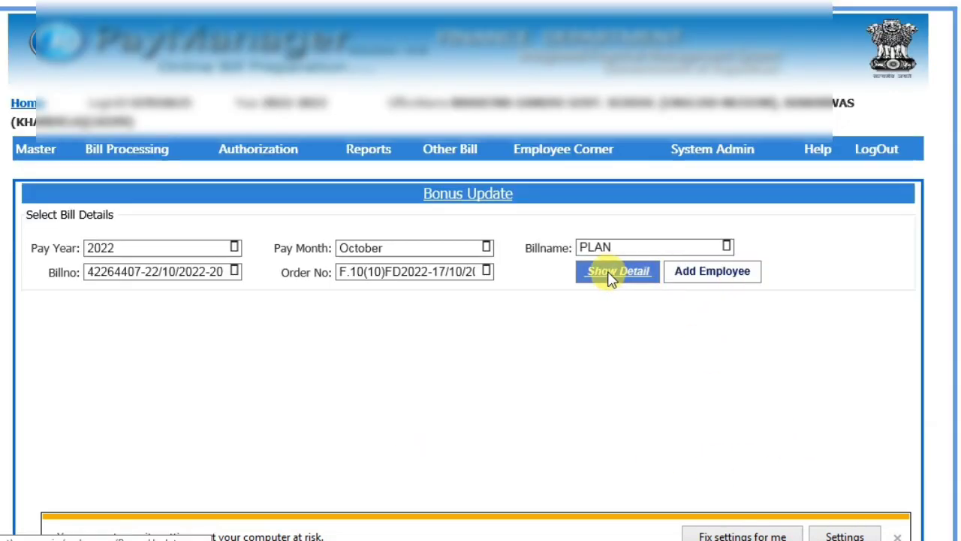
left_click(610, 279)
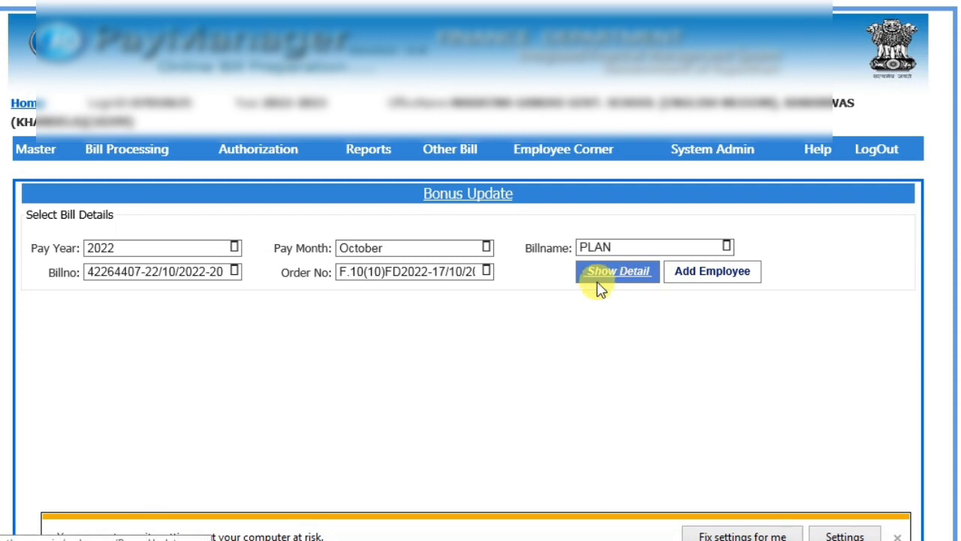
- Show the listed employee's basic and bonus details and open the bonus allowance for editing
scroll(511, 334, "down", 1)
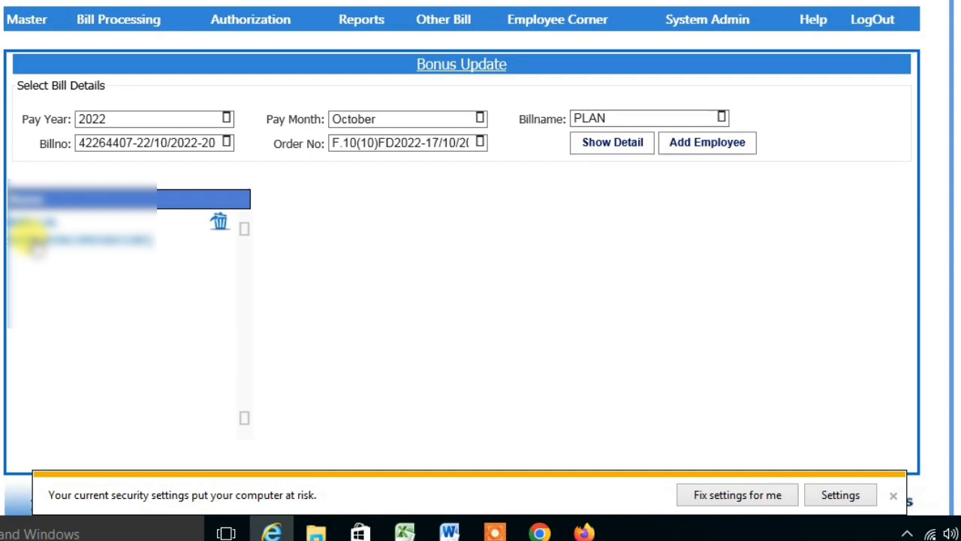
left_click(30, 241)
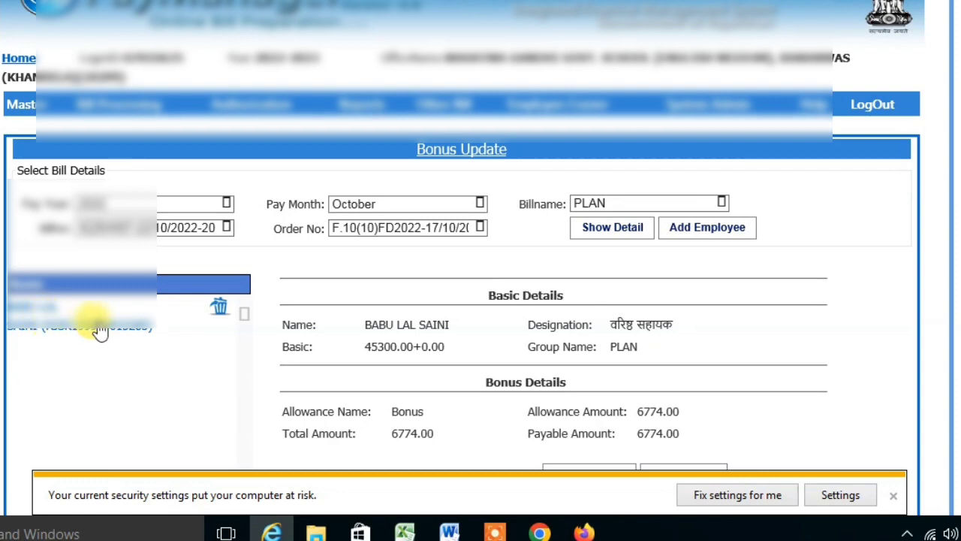
scroll(593, 293, "down", 1)
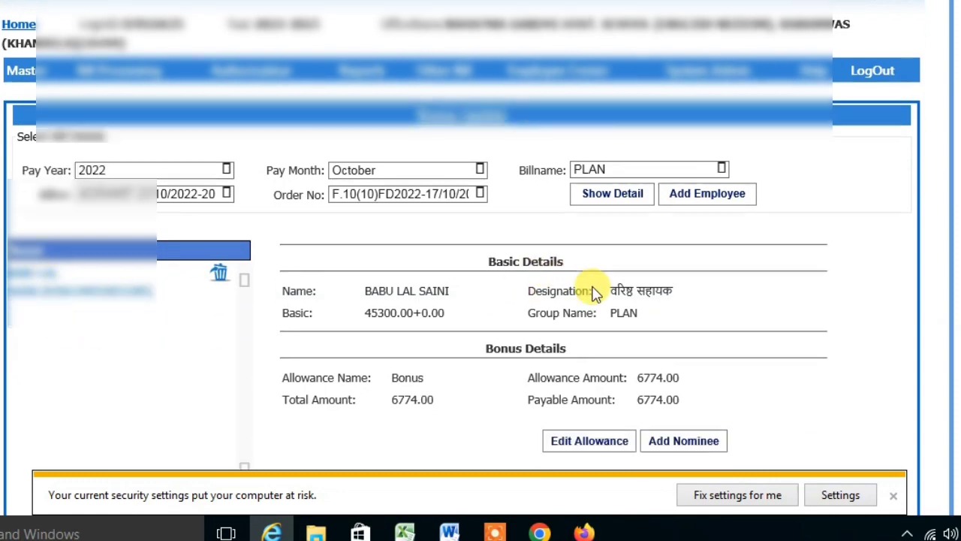
scroll(593, 293, "down", 3)
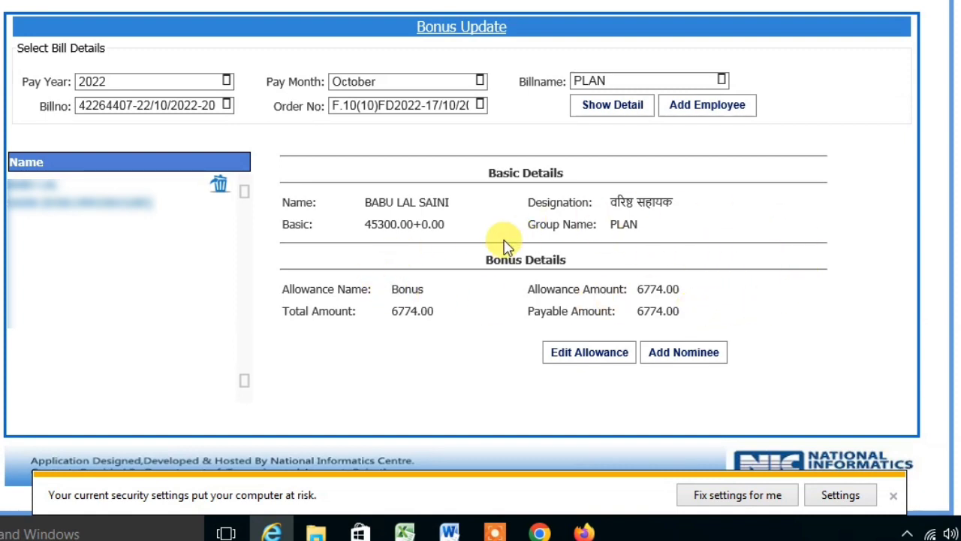
mouse_move(368, 2)
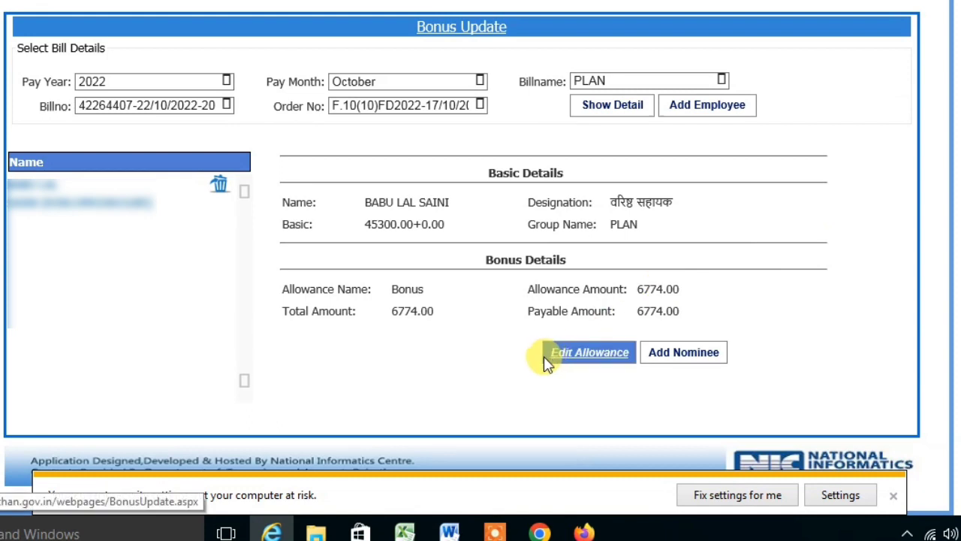
left_click(568, 360)
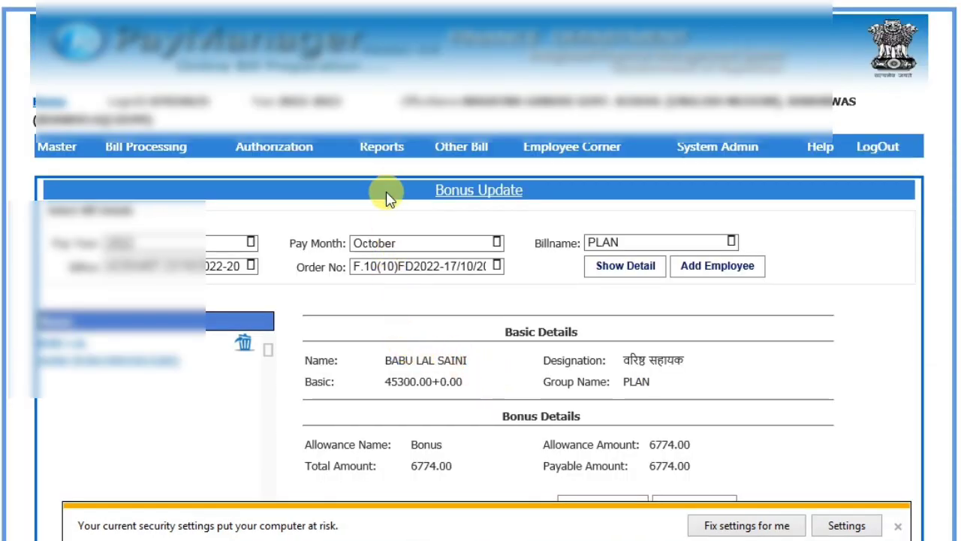
- Open the bonus inner report page and select group PLAN with the bill dated 22/10/2022
mouse_move(379, 151)
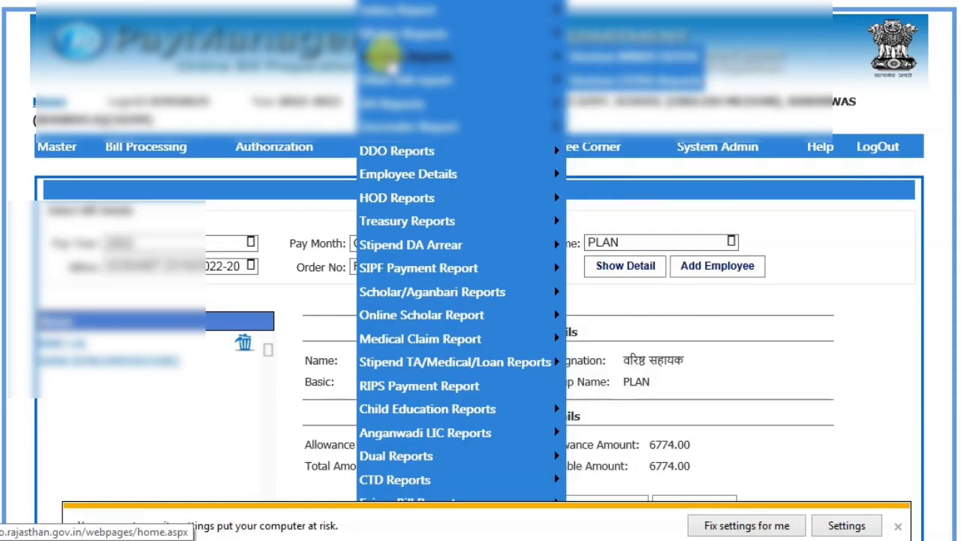
mouse_move(385, 81)
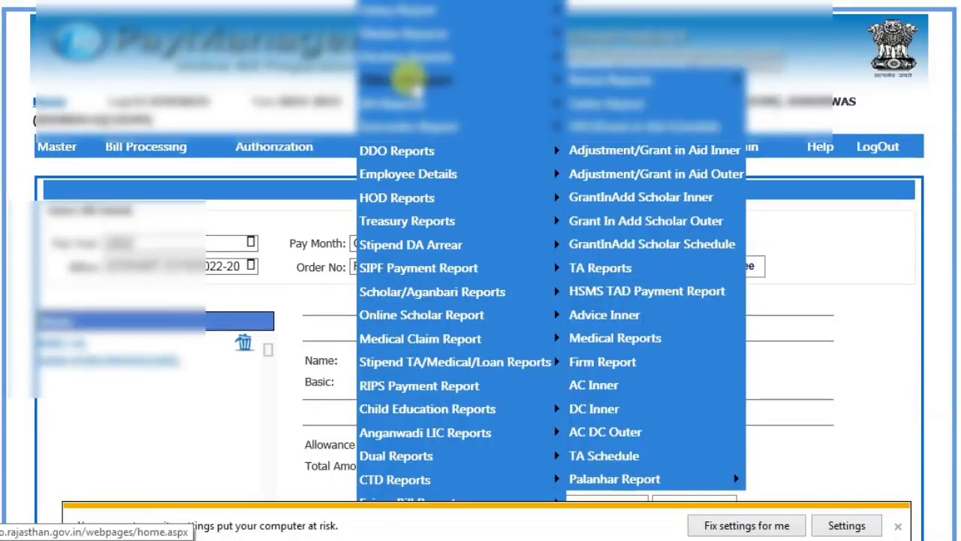
mouse_move(638, 79)
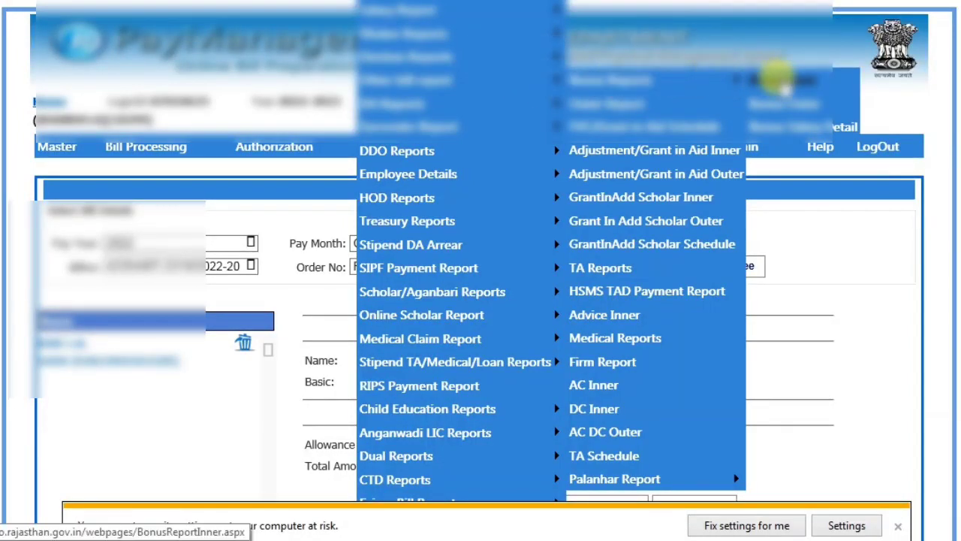
left_click(780, 79)
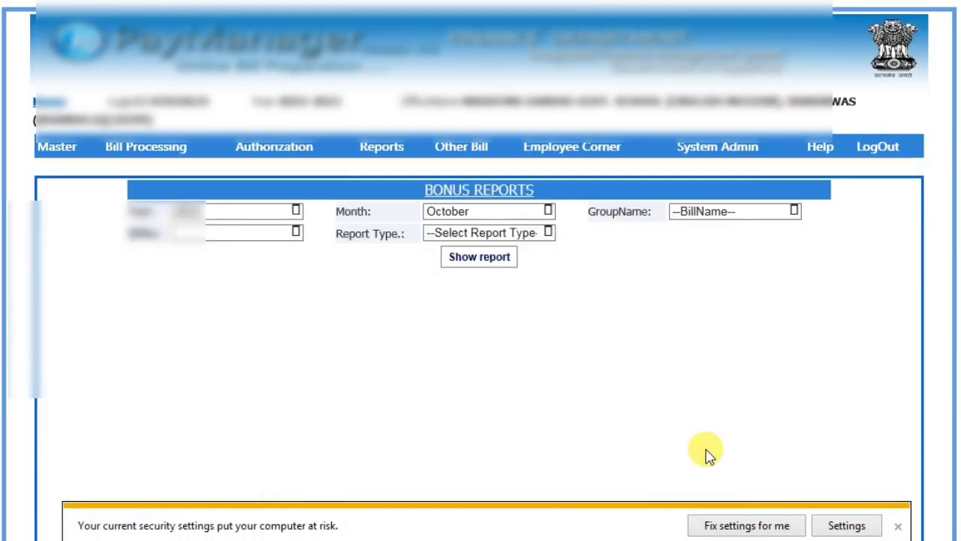
left_click(757, 210)
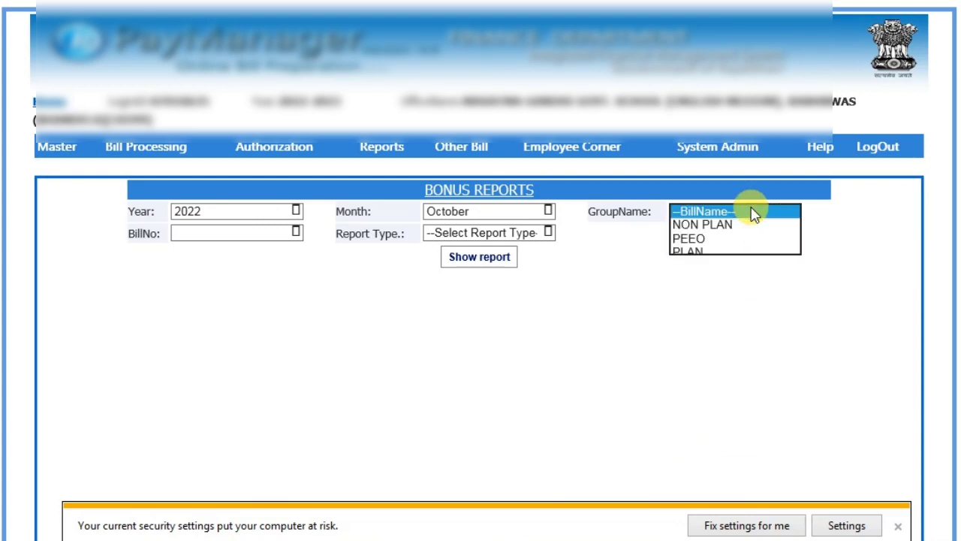
left_click(690, 251)
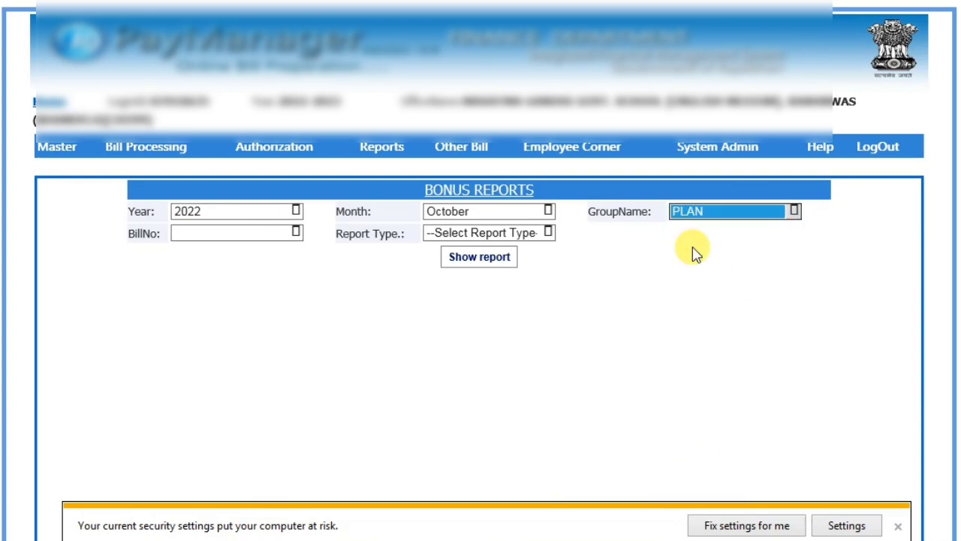
left_click(200, 234)
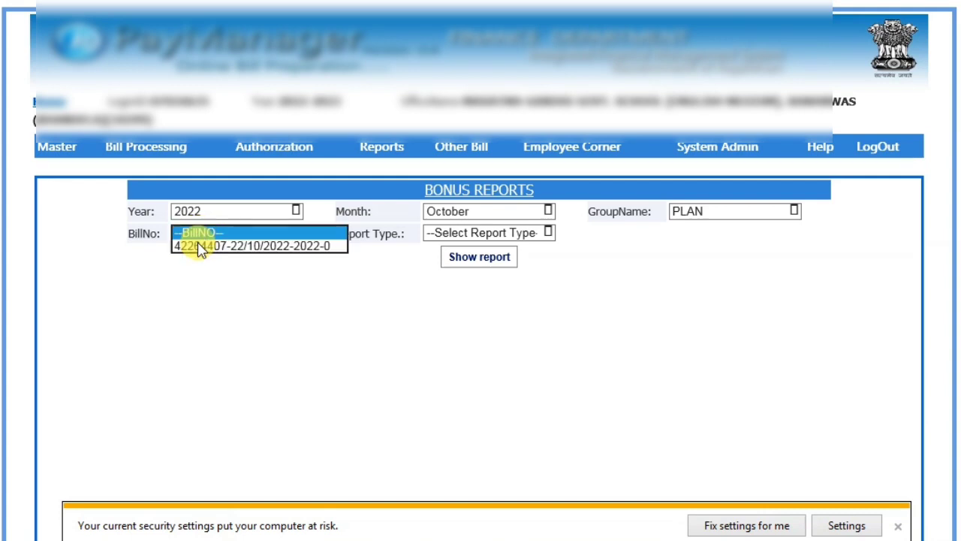
left_click(199, 247)
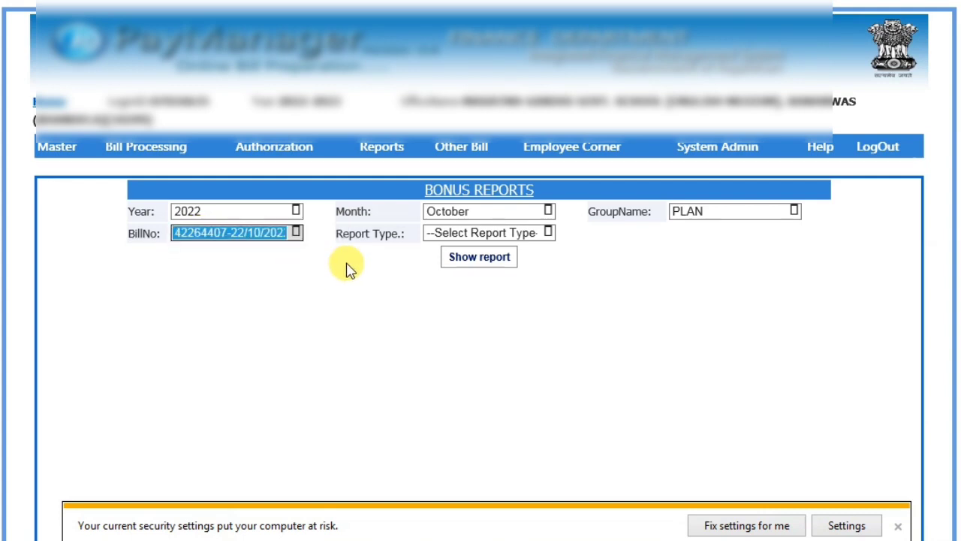
- Generate the Inner report for the selected bonus bill and open the resulting PDF
left_click(442, 235)
left_click(445, 248)
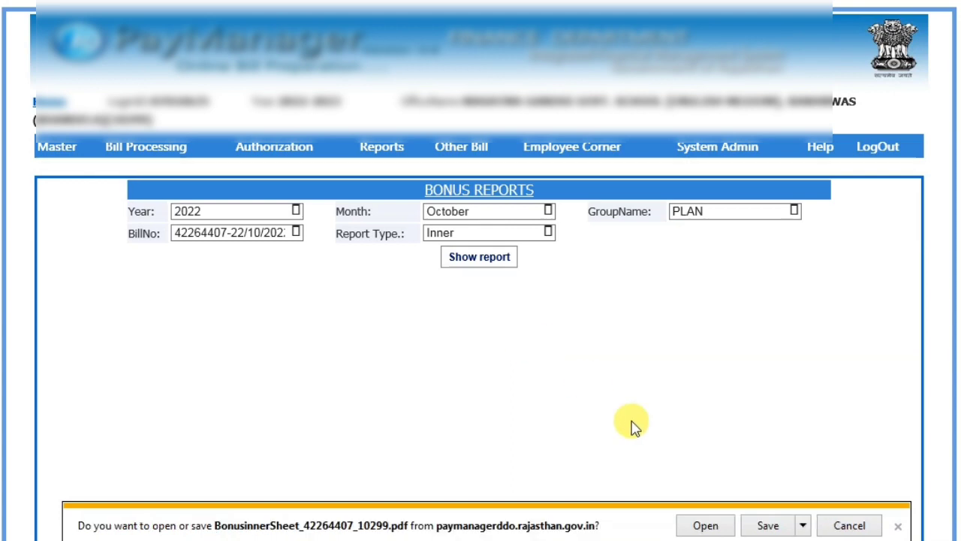
left_click(691, 528)
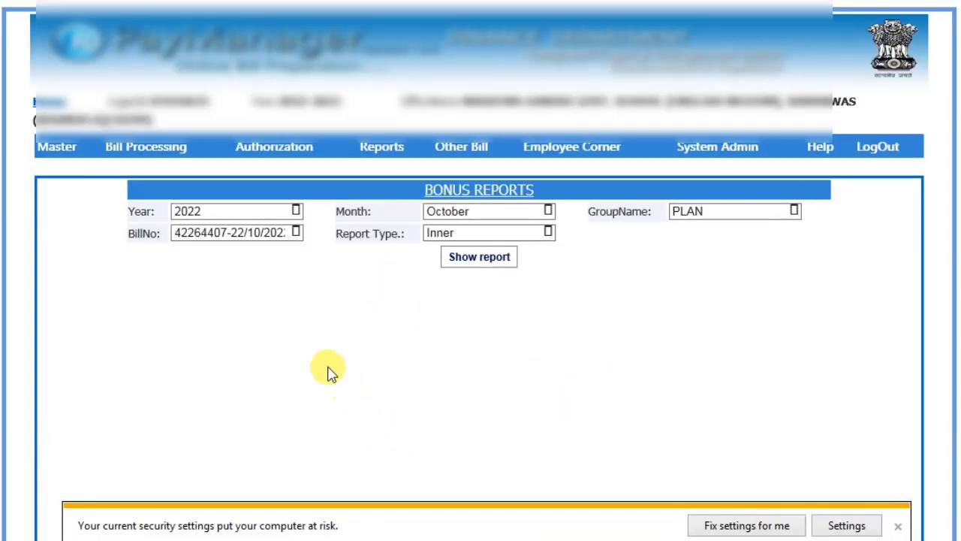
- Open Documents Upload and set the bill type to Bonus for October 2022
mouse_move(271, 149)
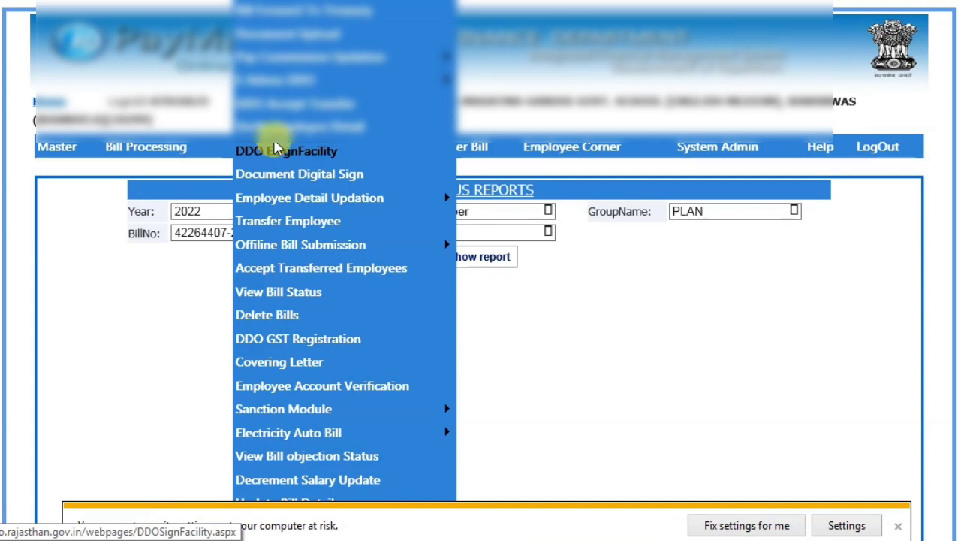
left_click(275, 35)
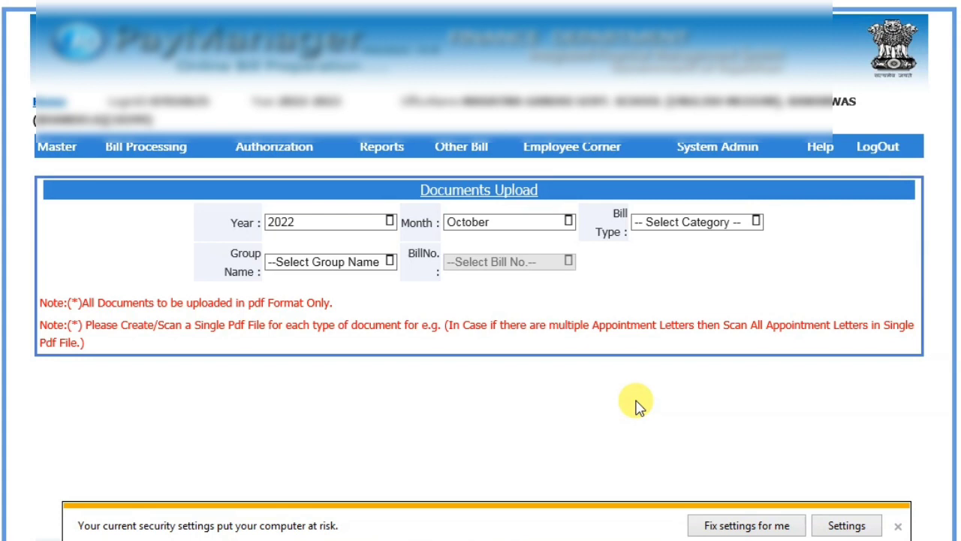
left_click(678, 225)
left_click(661, 196)
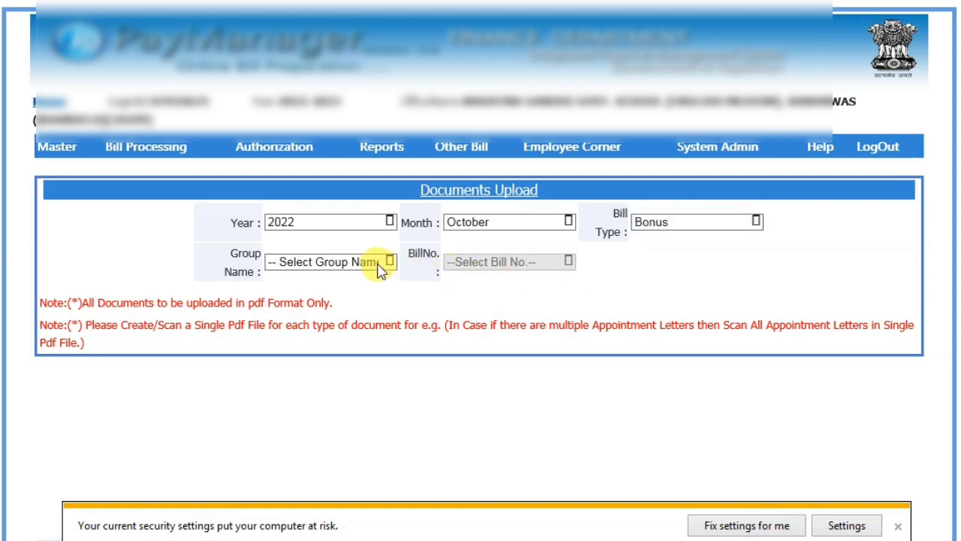
- Select group PLAN with its bonus bill number and open the choice of document names
left_click(345, 269)
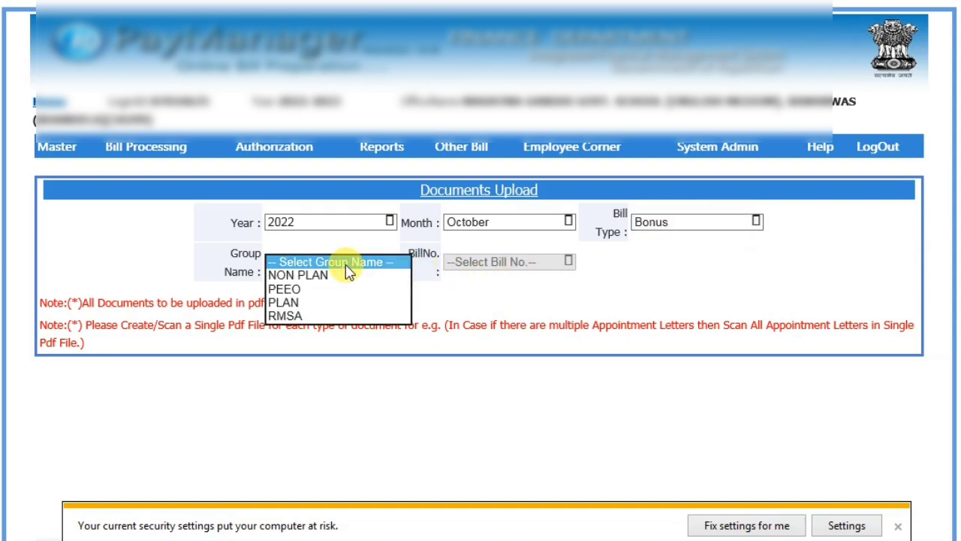
left_click(285, 301)
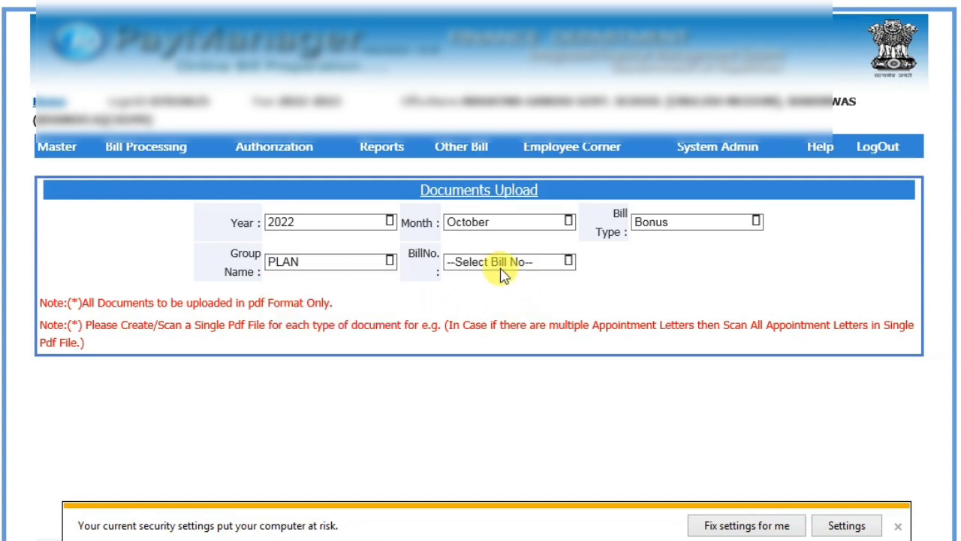
left_click(494, 263)
left_click(487, 276)
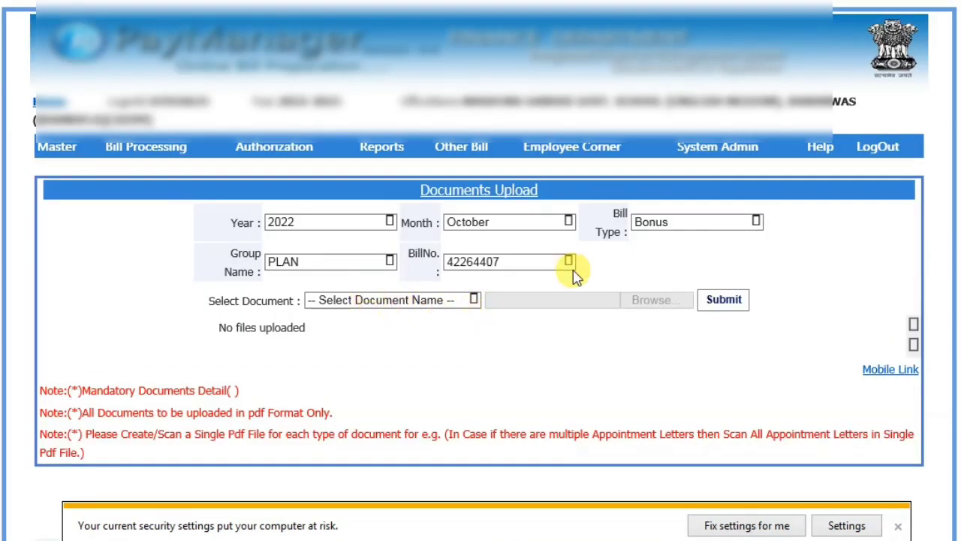
left_click(375, 303)
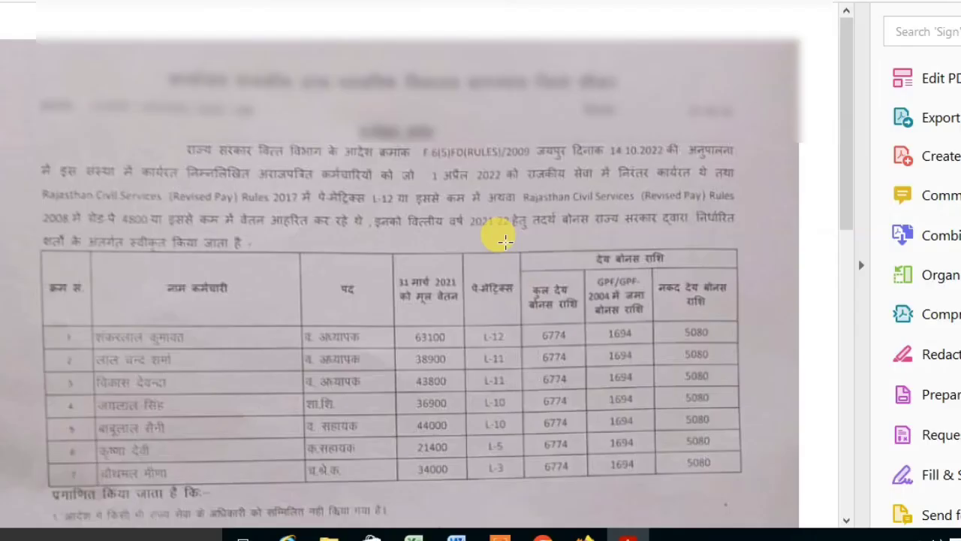
- Review the scanned bonus sanction order PDF, from the employee table through the certified conditions and signature
scroll(498, 180, "down", 3)
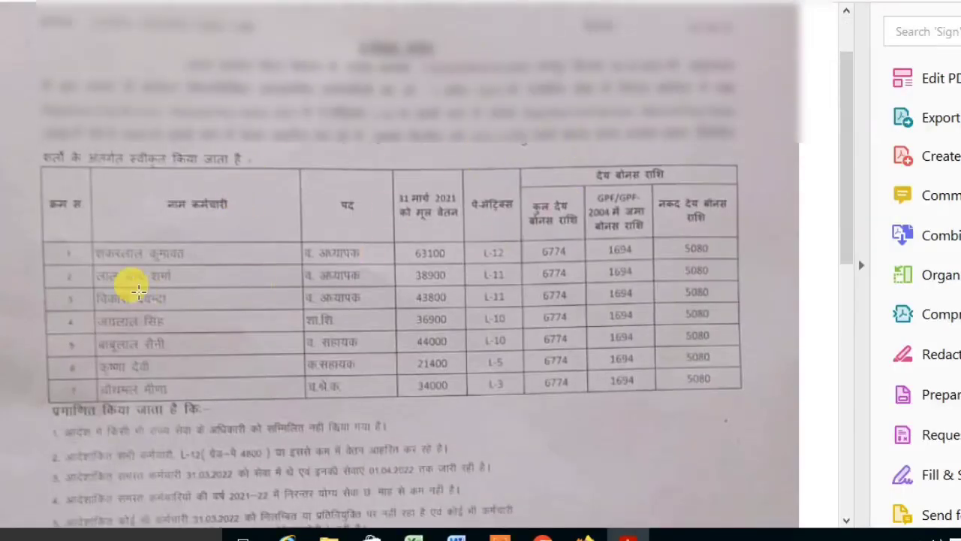
scroll(319, 274, "down", 3)
scroll(322, 281, "down", 4)
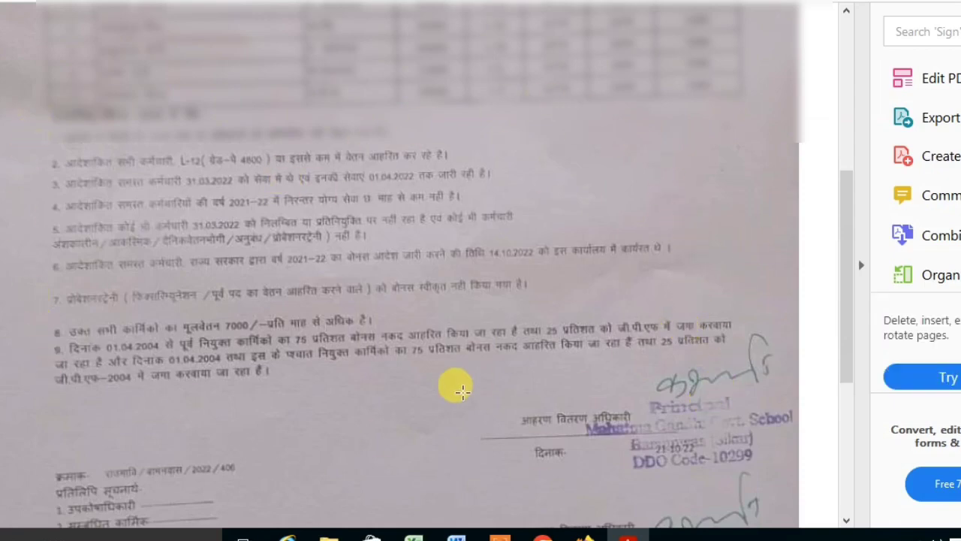
- Return from the scanned order to PayManager's Documents Upload page and choose Bonus order no and Date as the document name
scroll(462, 391, "up", 5)
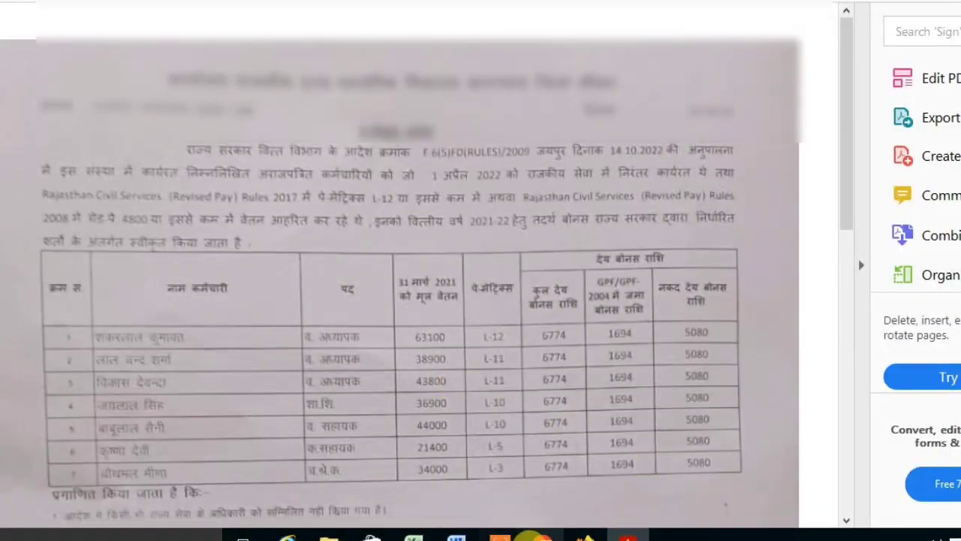
left_click(285, 466)
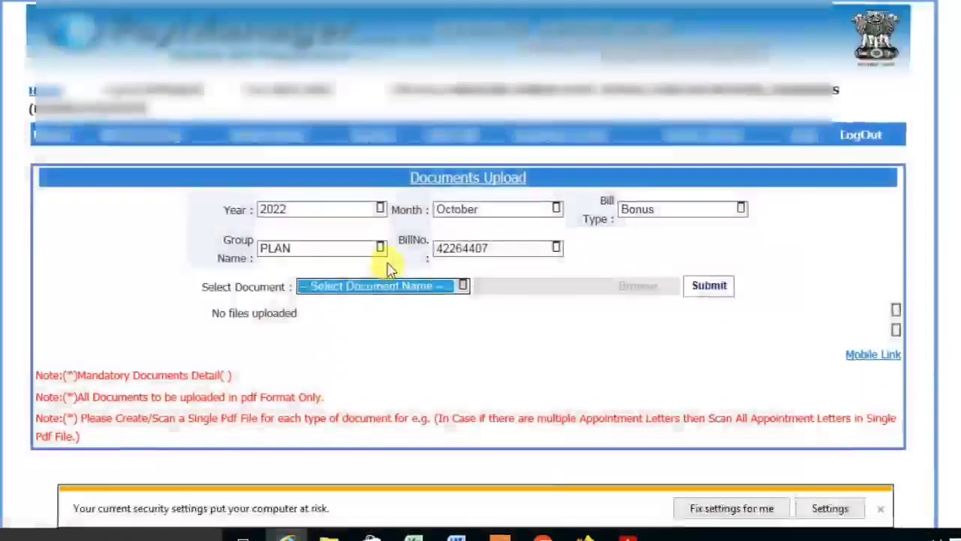
left_click(395, 291)
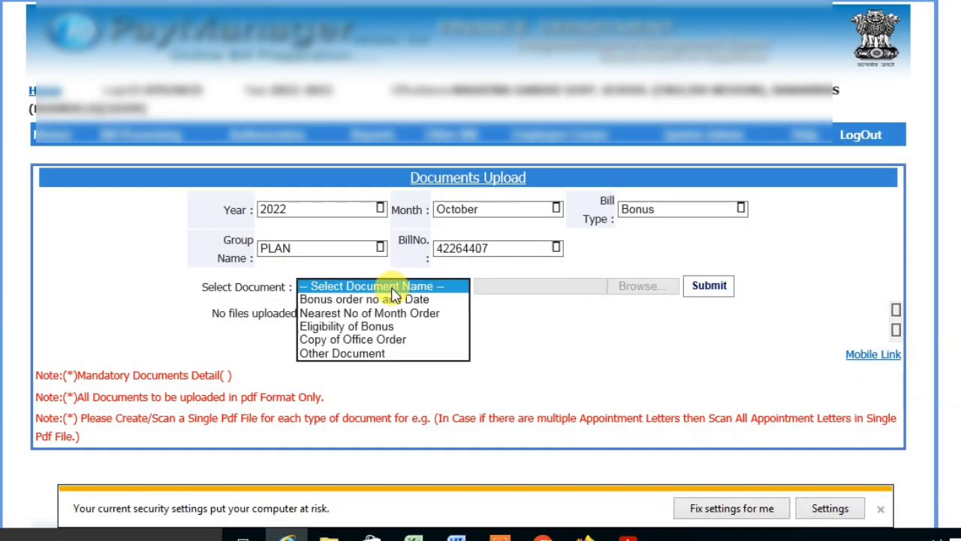
left_click(392, 299)
- Attach the scanned bonus order PDF from the Desktop and submit it for upload
left_click(647, 301)
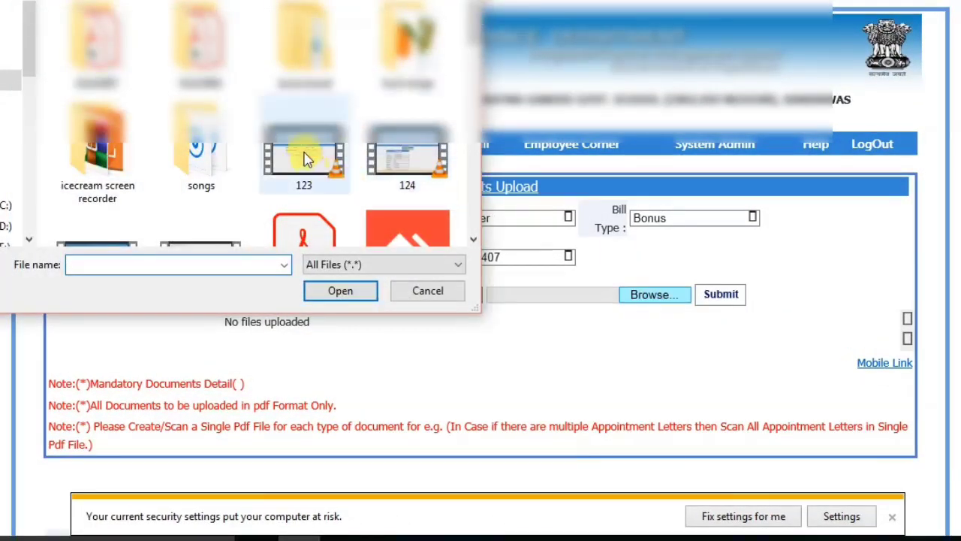
scroll(304, 159, "down", 2)
scroll(305, 160, "down", 1)
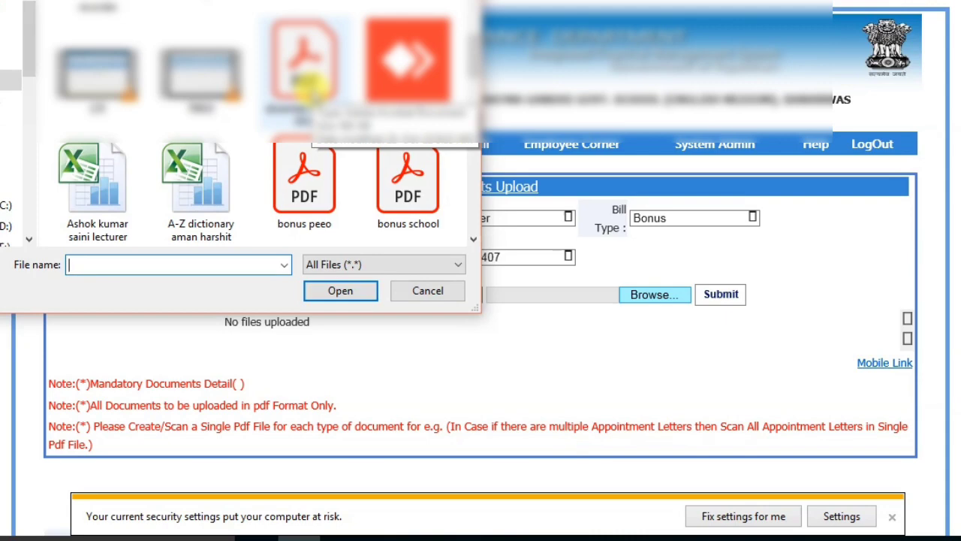
double_click(316, 115)
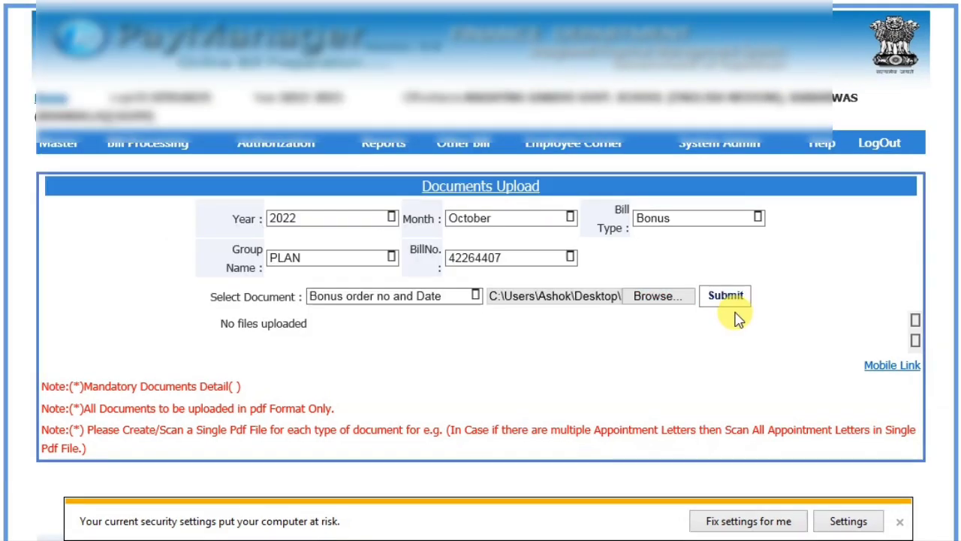
left_click(729, 302)
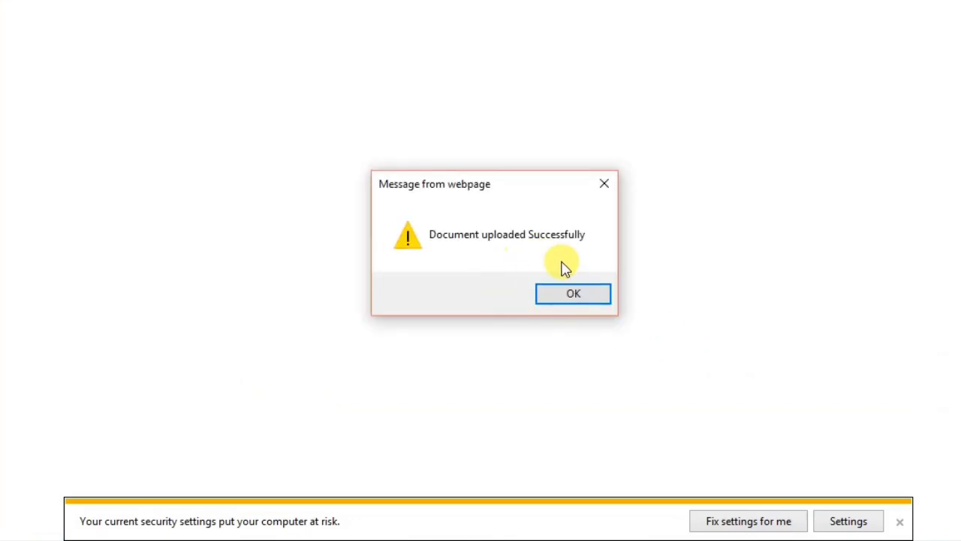
left_click(574, 294)
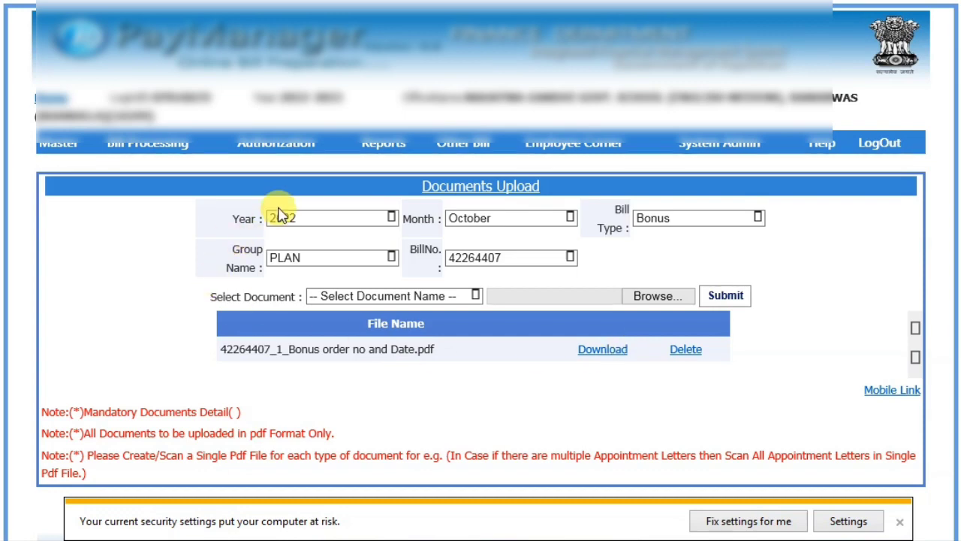
- Open Forward To DDO and select bill type Bonus with bill name PLAN for October 2022
left_click(145, 146)
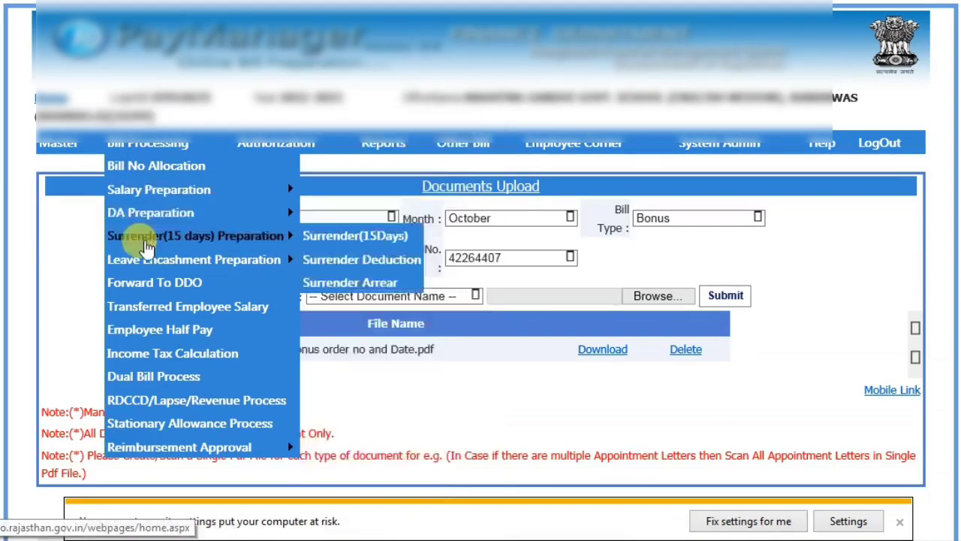
left_click(155, 284)
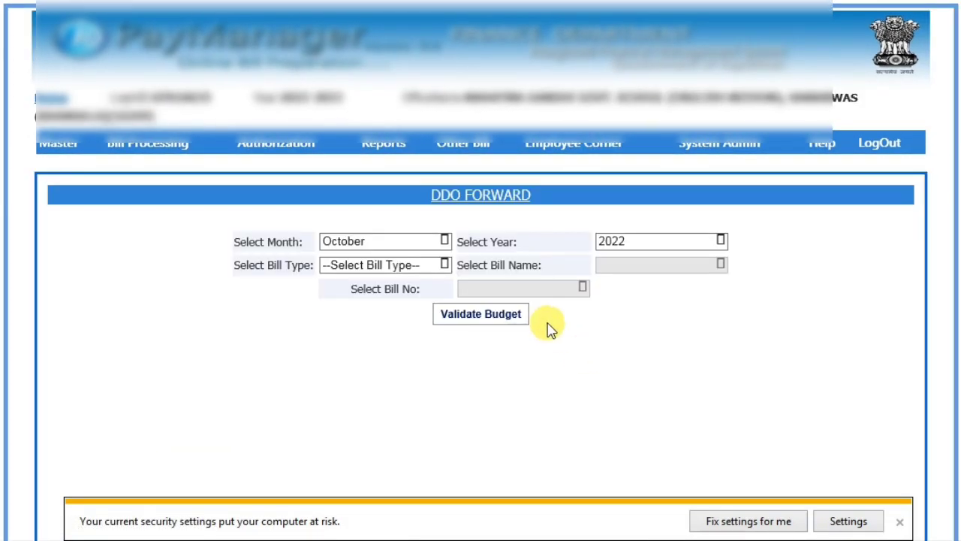
left_click(412, 272)
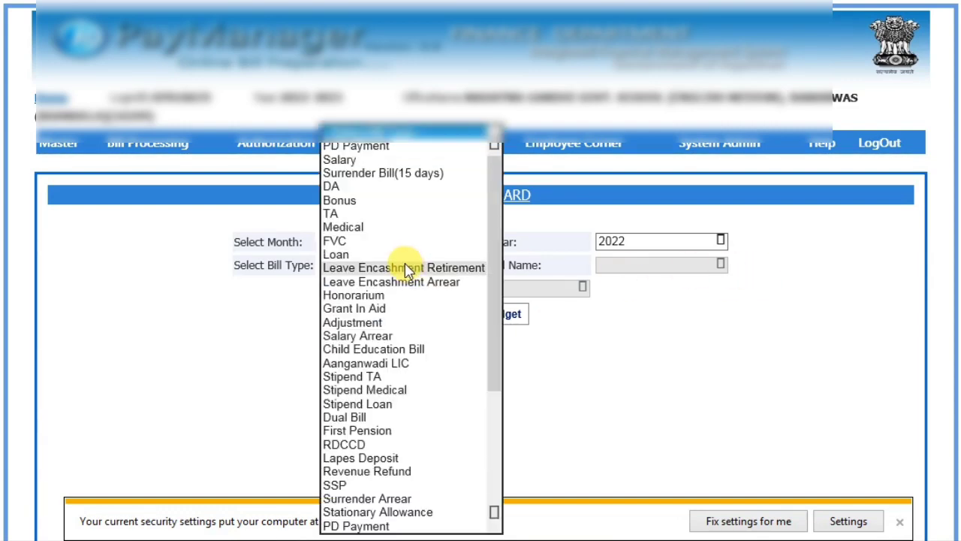
left_click(339, 200)
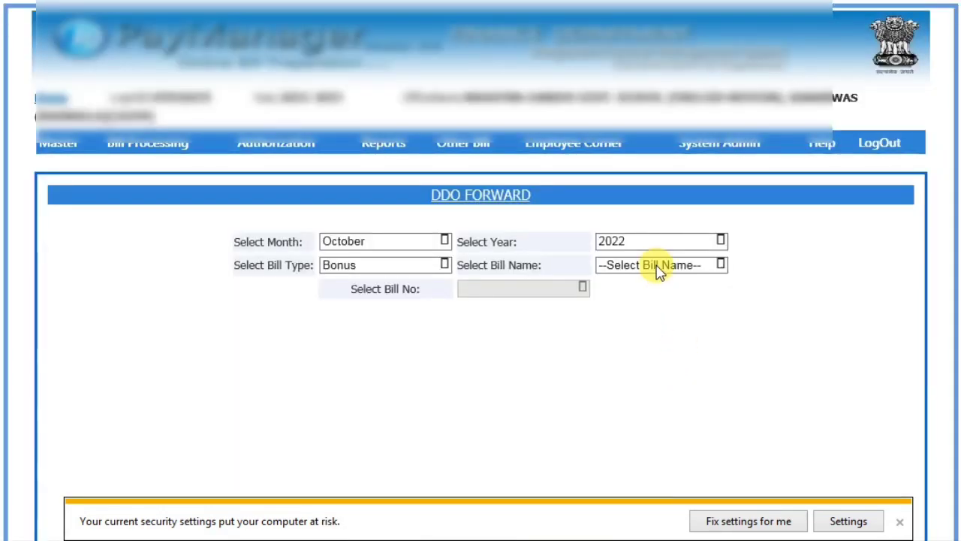
left_click(652, 265)
left_click(622, 305)
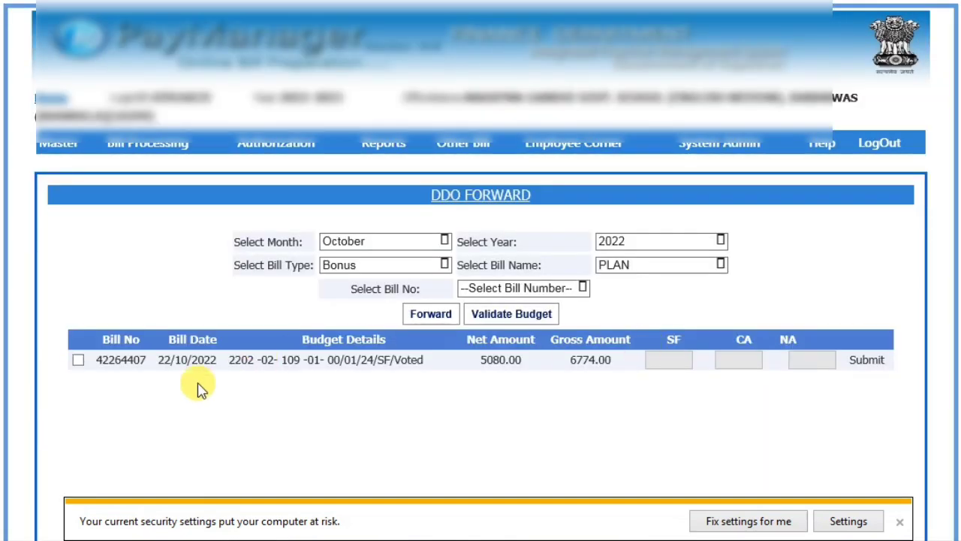
- Mark the listed bonus bill and submit its SF amount of 6774.00
left_click(77, 359)
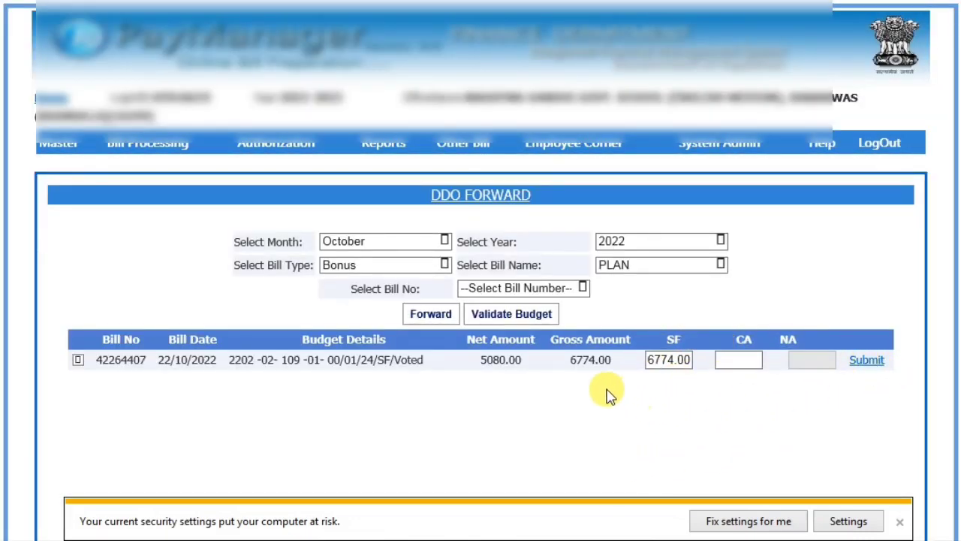
left_click(867, 361)
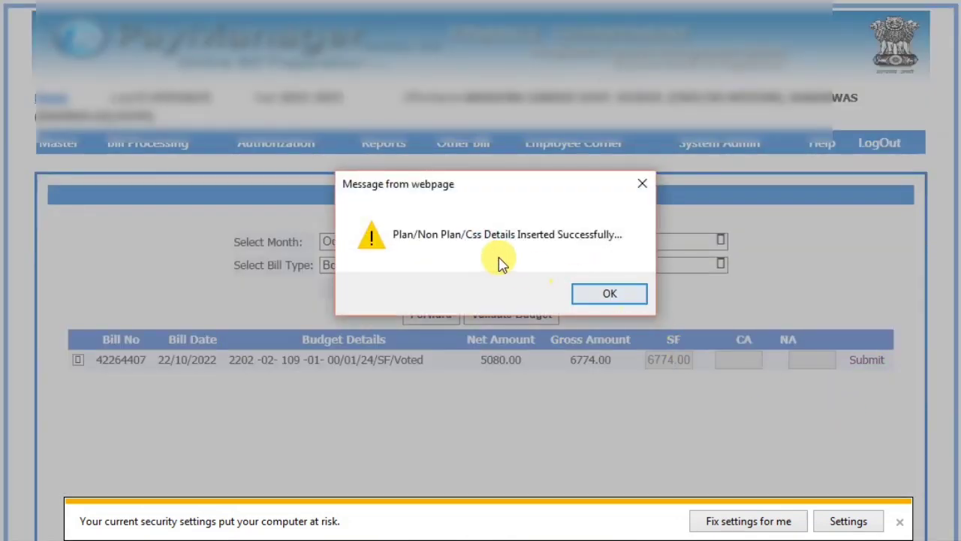
left_click(628, 297)
- Validate the budget for the marked bonus bill and forward the bill to the DDO
left_click(530, 315)
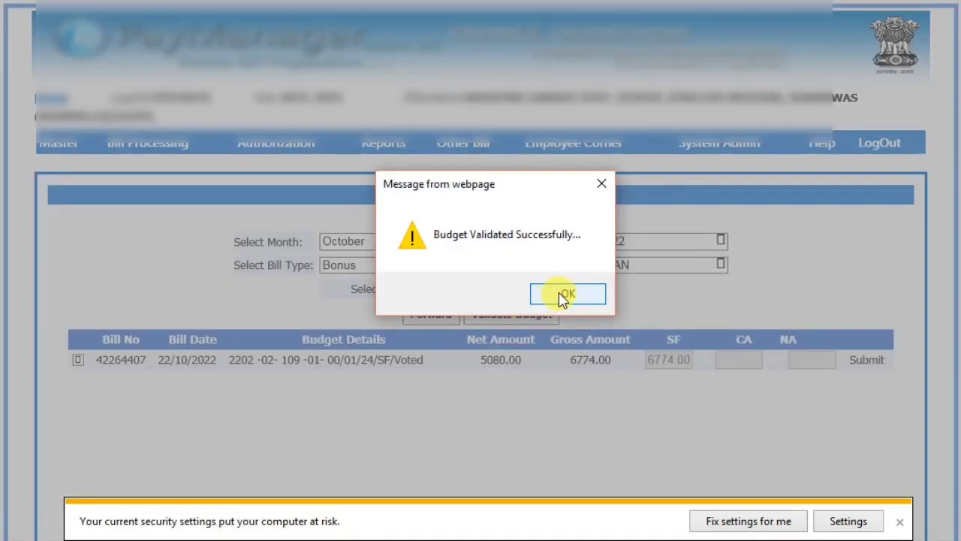
left_click(564, 297)
left_click(431, 316)
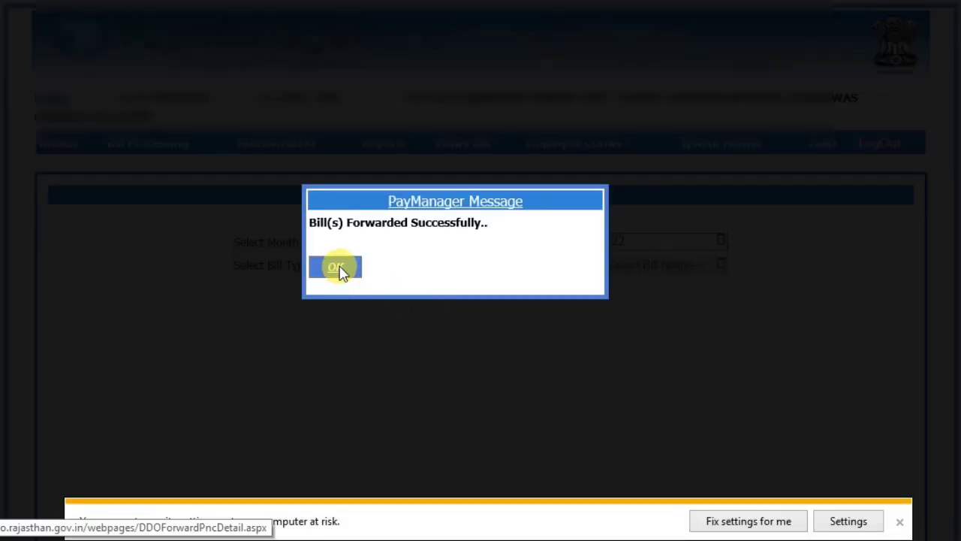
left_click(340, 269)
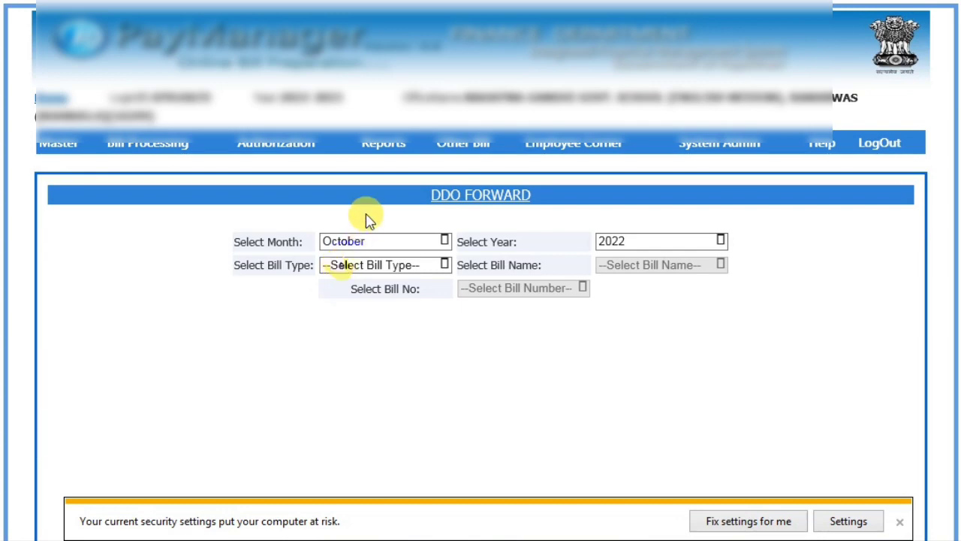
- Open Bonus Reports for October 2022 and select group PLAN with its bonus bill number
mouse_move(371, 144)
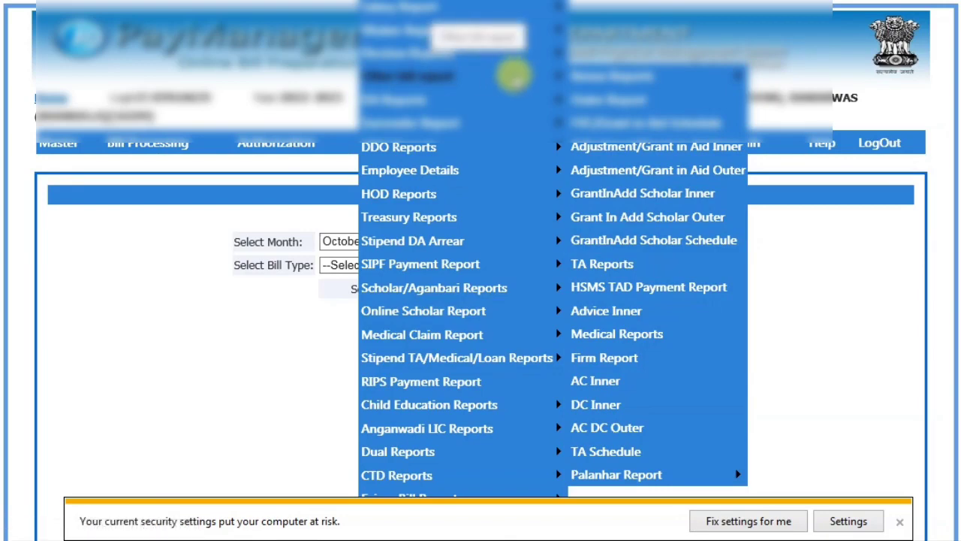
mouse_move(601, 75)
left_click(770, 79)
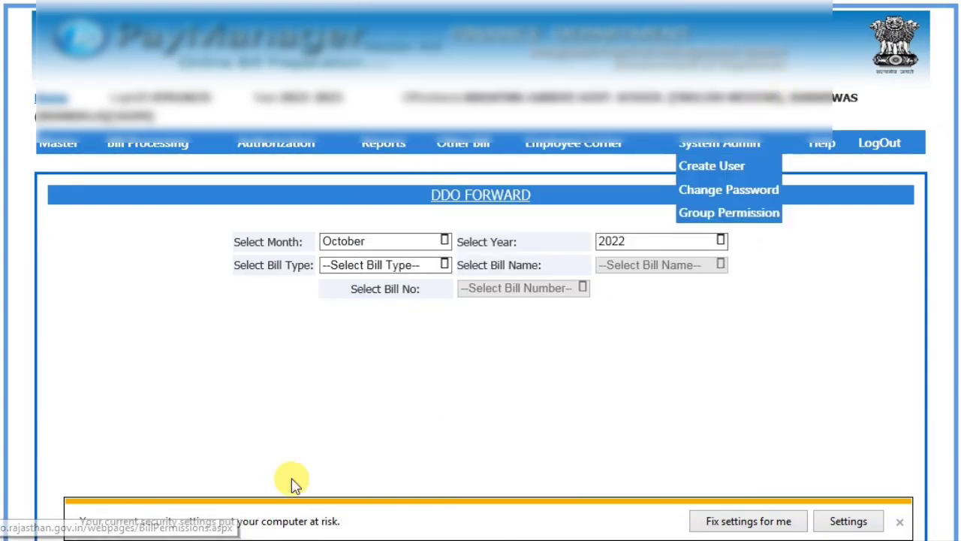
left_click(723, 213)
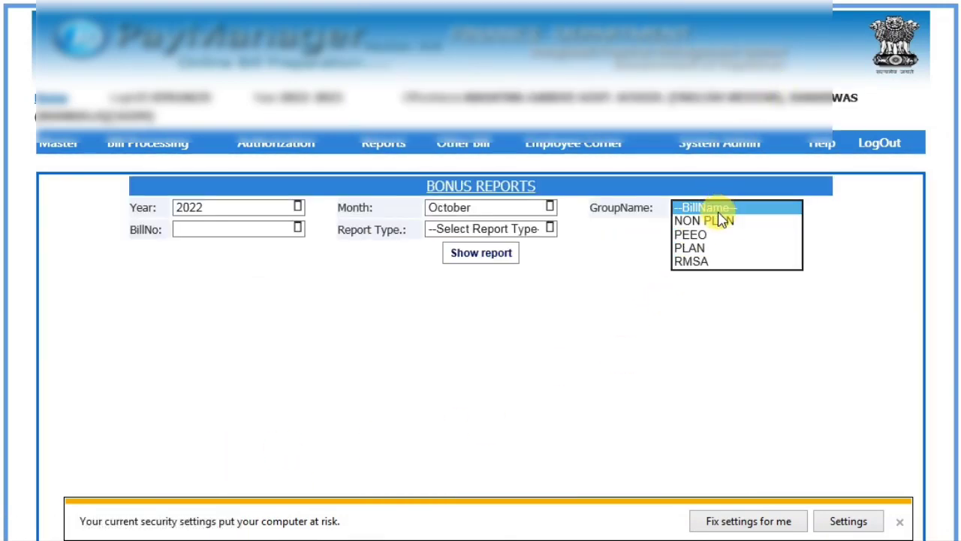
left_click(703, 245)
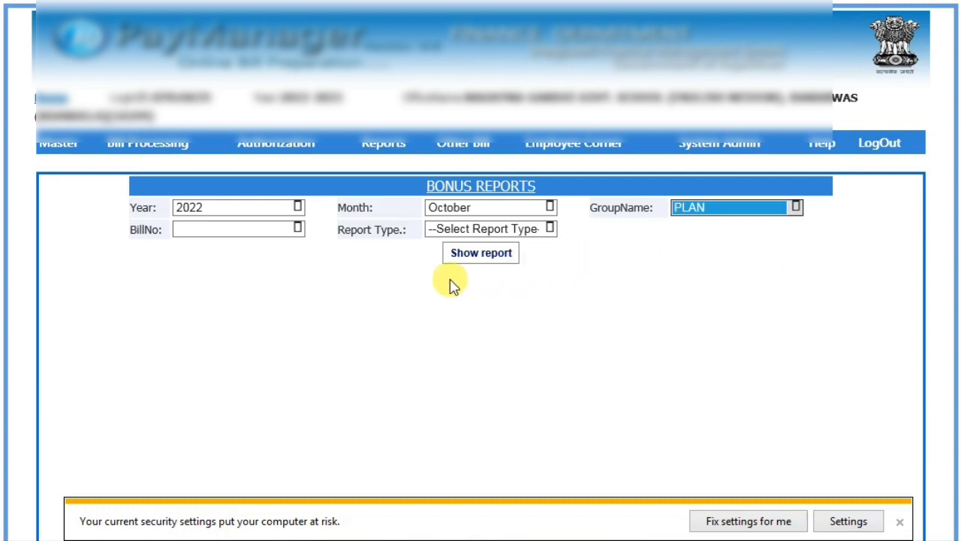
left_click(265, 230)
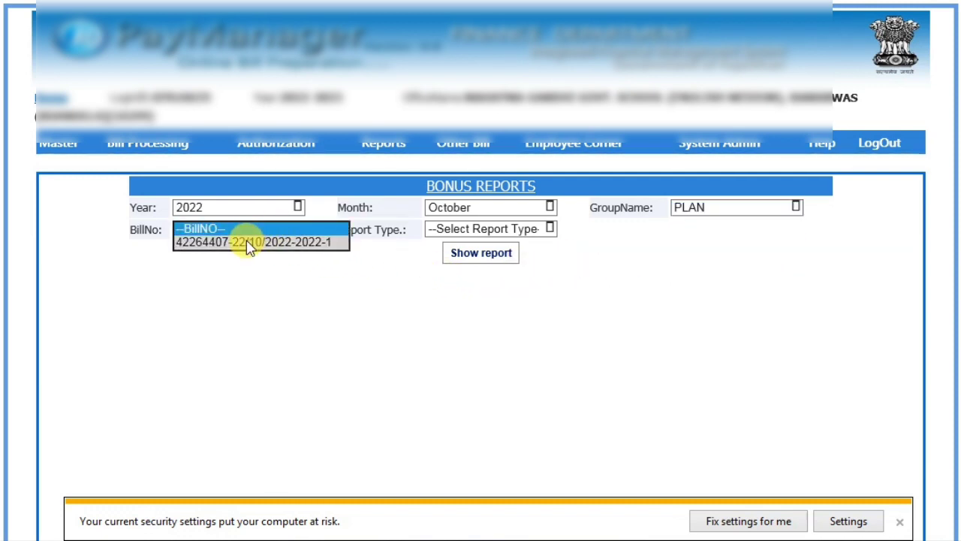
left_click(254, 242)
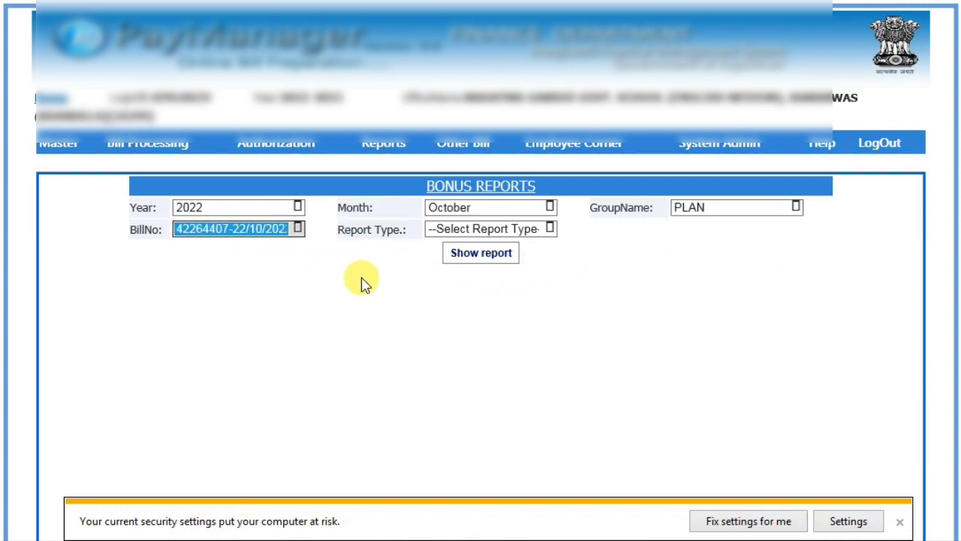
- Generate the Inner report for the forwarded bonus bill, open its PDF for viewing and close only that document
left_click(439, 232)
left_click(441, 239)
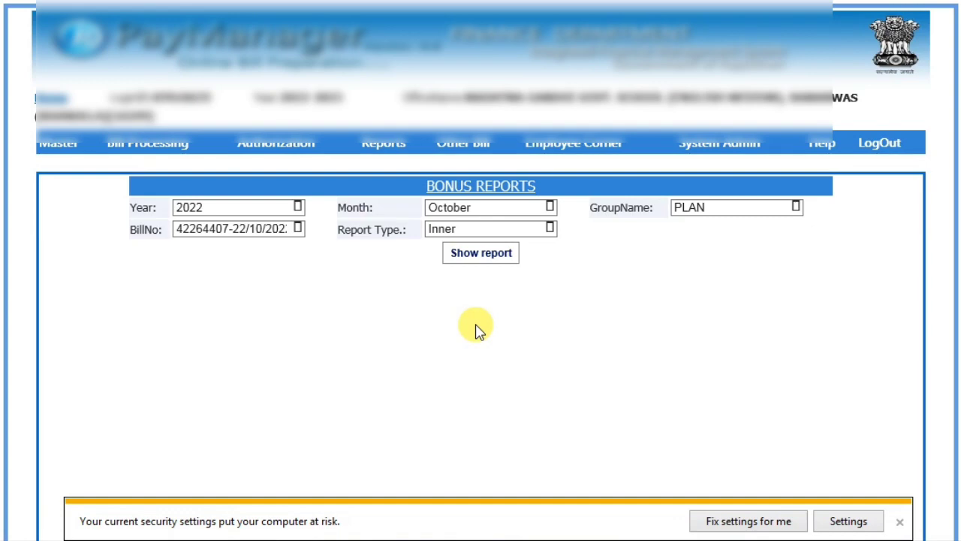
left_click(699, 523)
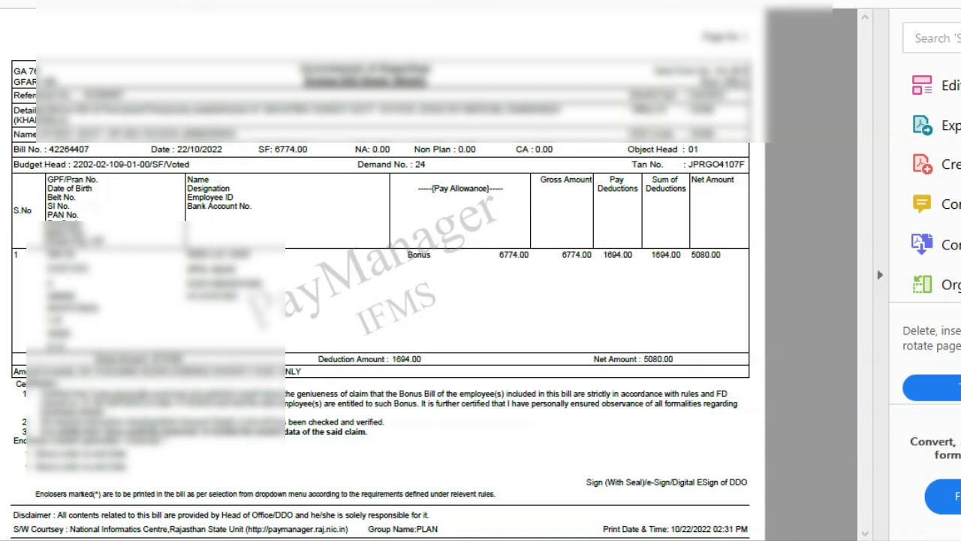
left_click(960, 1)
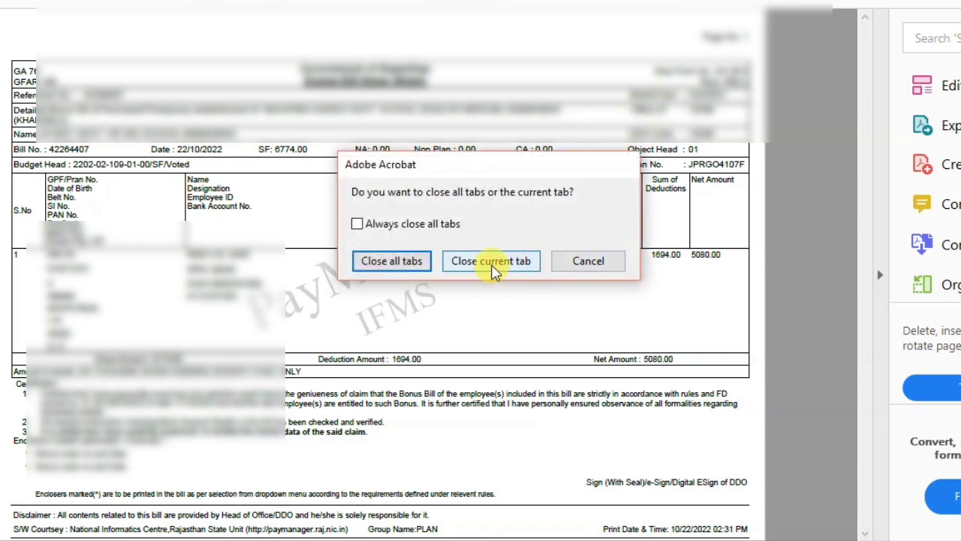
left_click(492, 263)
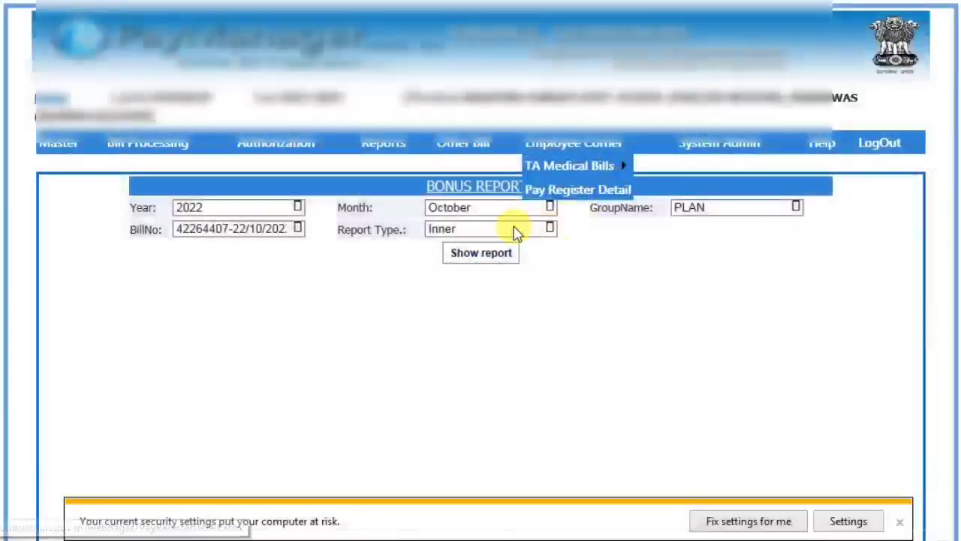
- Generate the Outer report for the same bonus bill and open the resulting PDF
left_click(491, 230)
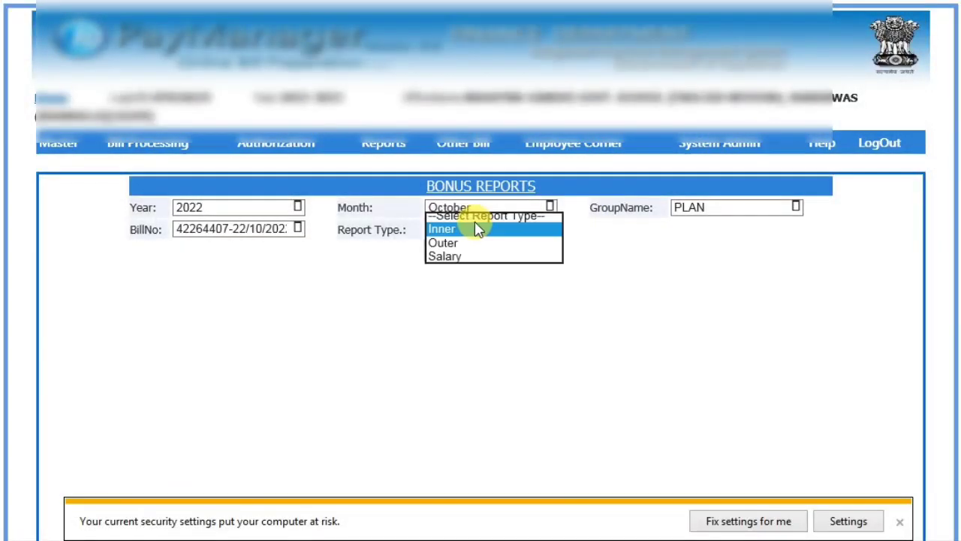
left_click(445, 244)
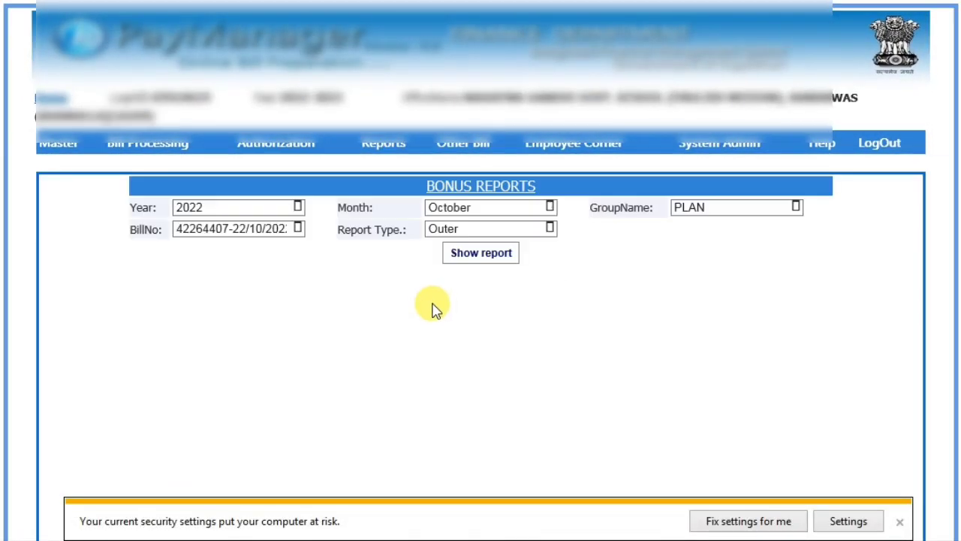
left_click(478, 261)
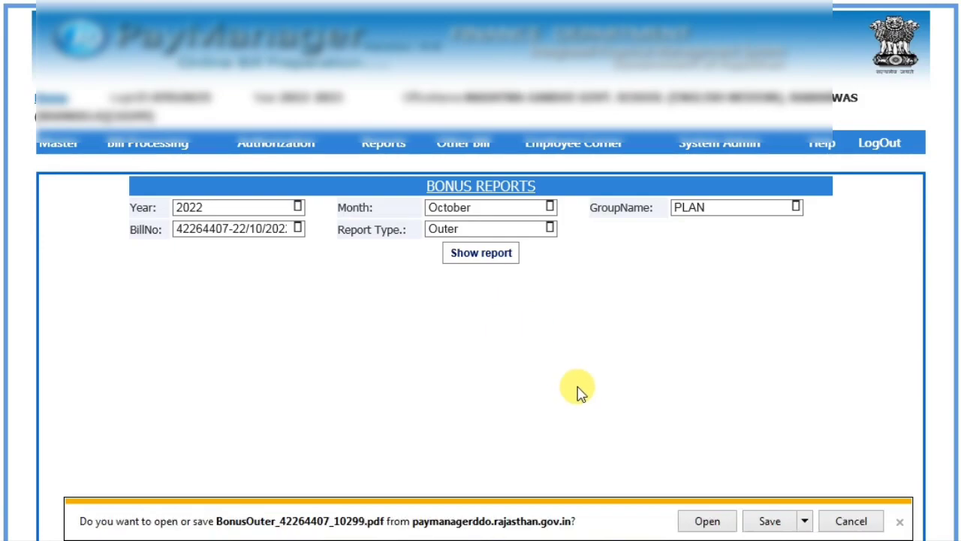
left_click(712, 526)
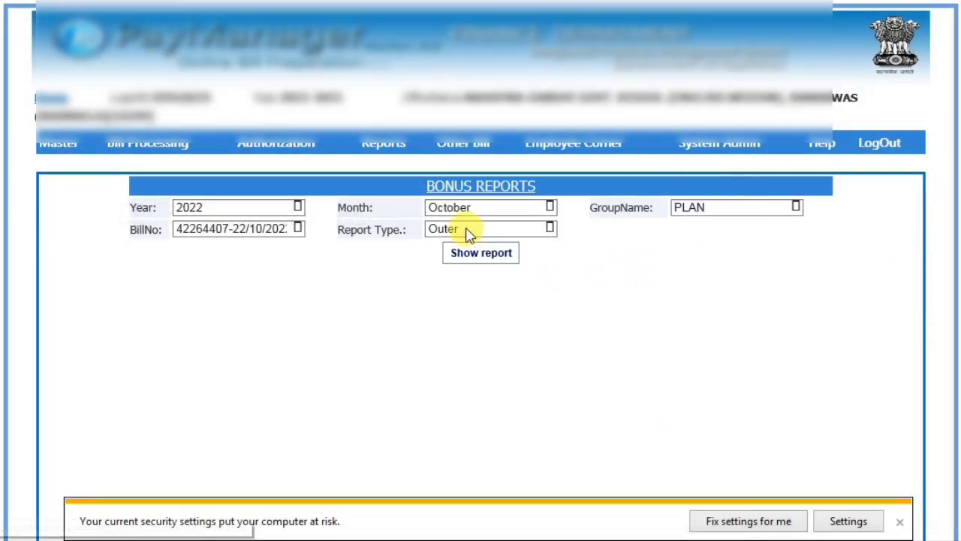
- Generate the Salary report for the same bonus bill and open the resulting PDF
left_click(467, 231)
left_click(447, 243)
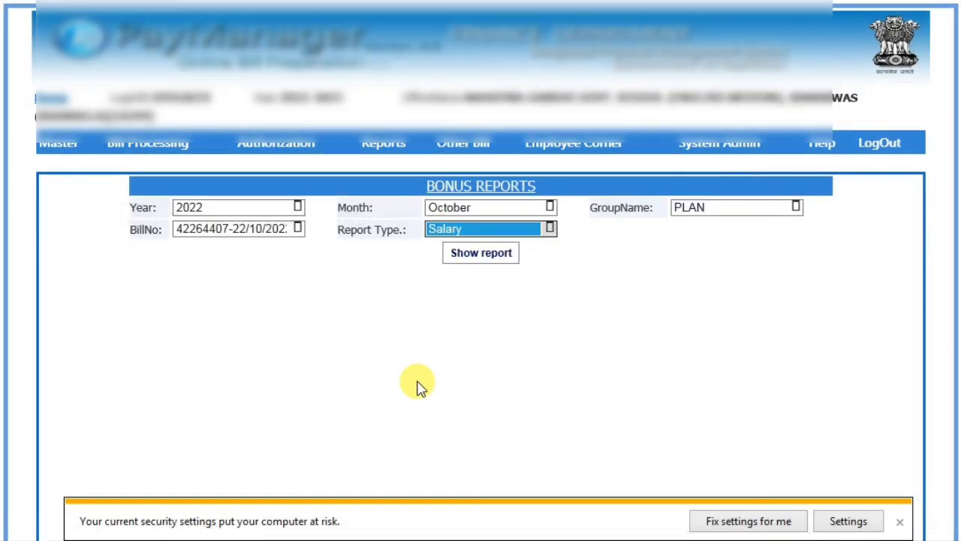
left_click(481, 254)
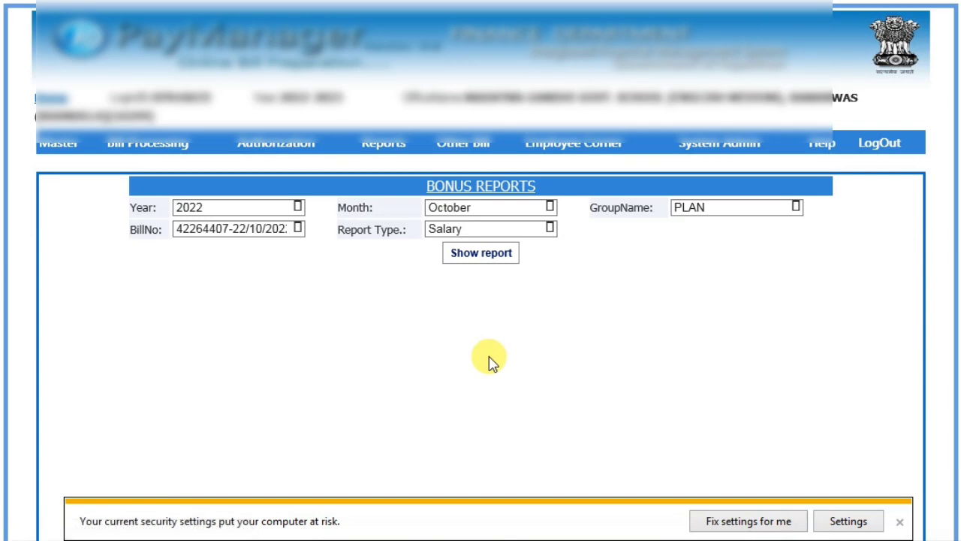
left_click(706, 520)
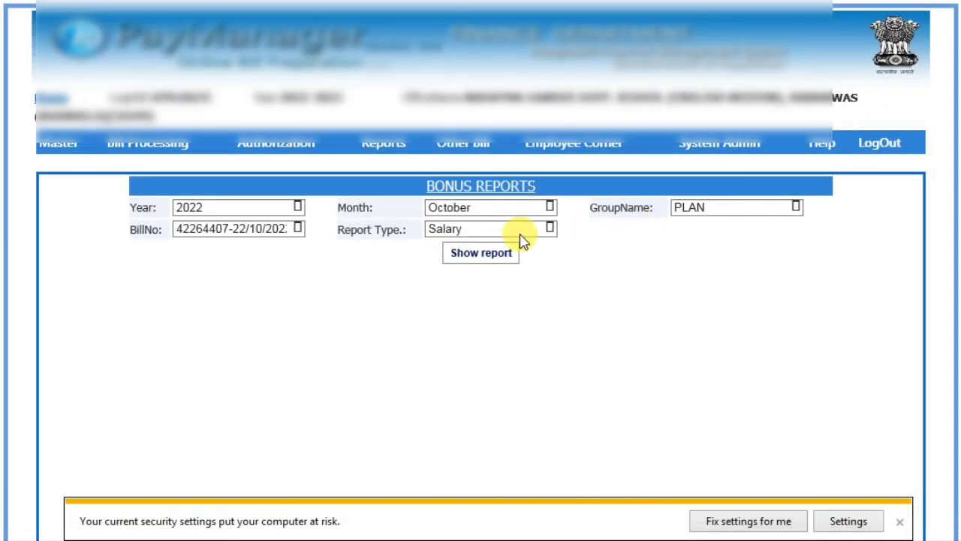
- Generate the Schedule report for pay ID GPF (215) of the same bonus bill and open its PDF
left_click(519, 233)
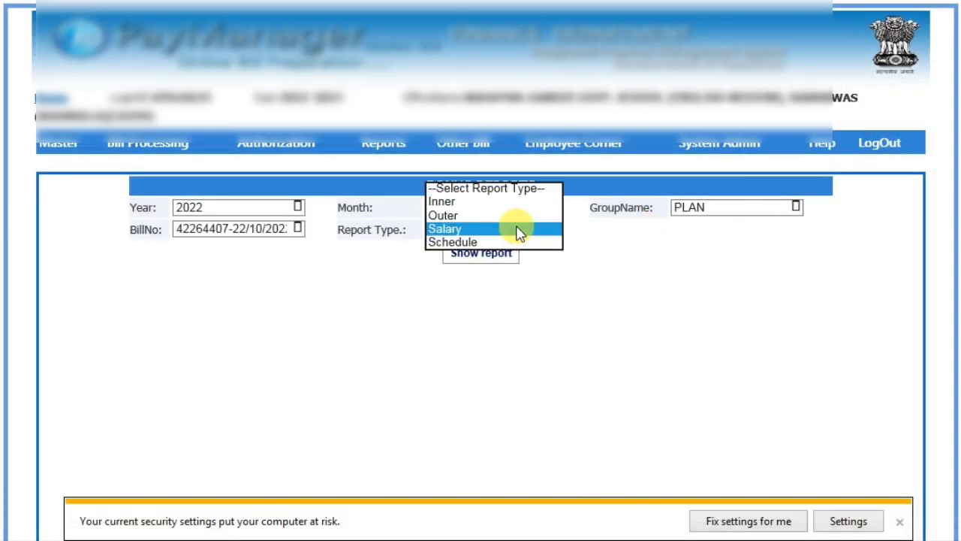
left_click(451, 242)
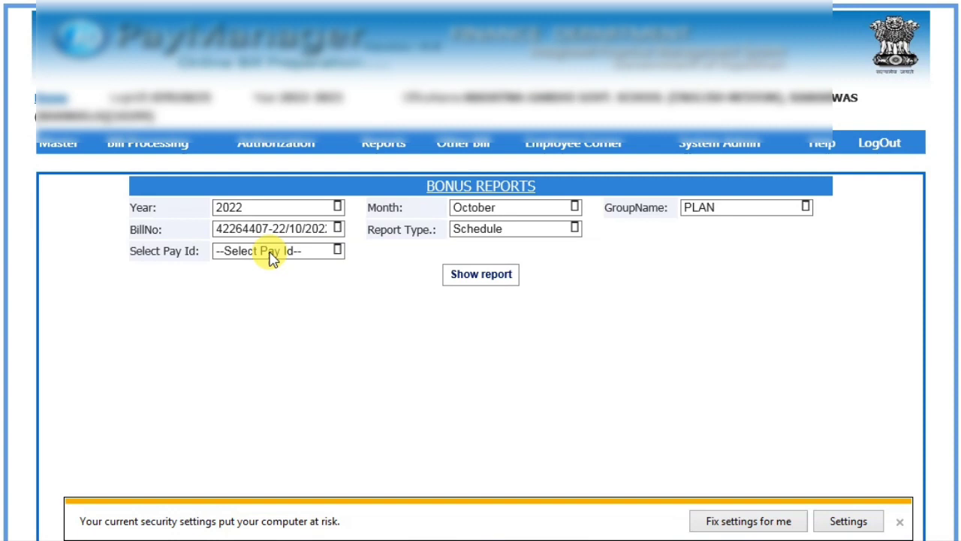
left_click(271, 252)
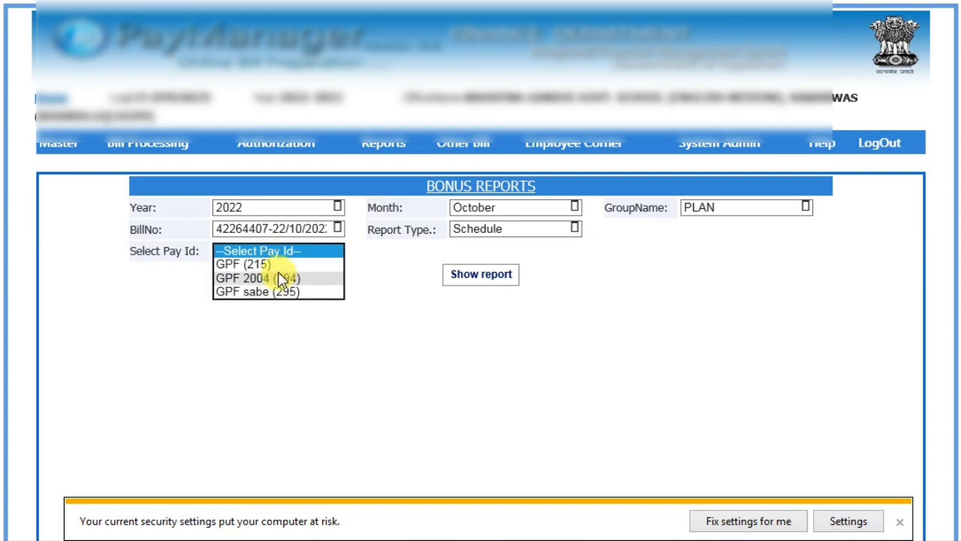
left_click(243, 265)
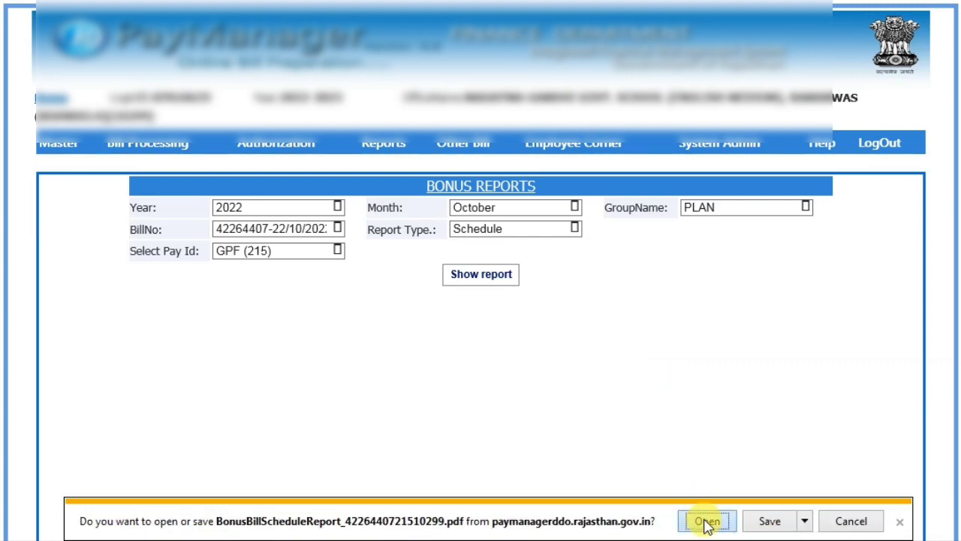
left_click(706, 522)
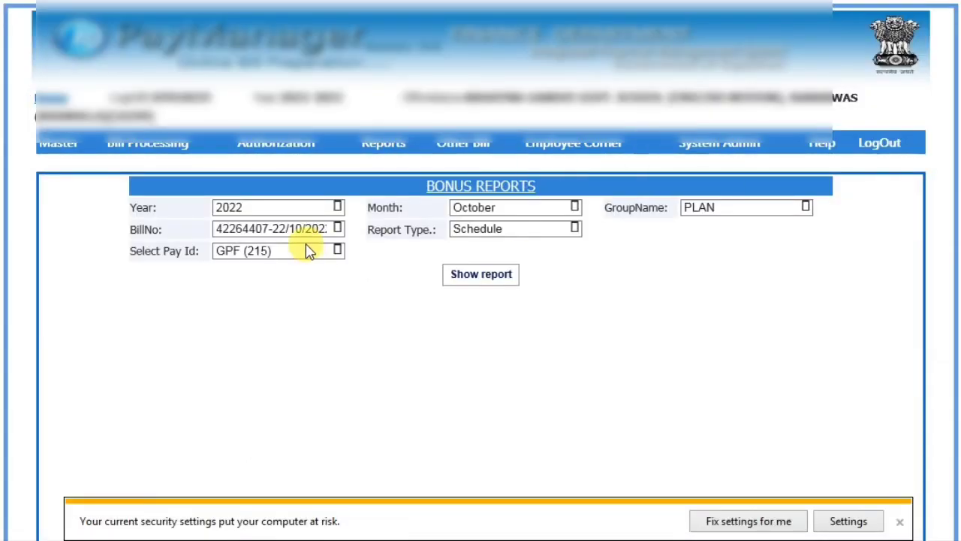
- Generate the bonus bill's Schedule report for pay ID GPF 2004 (294) and open its PDF
left_click(304, 251)
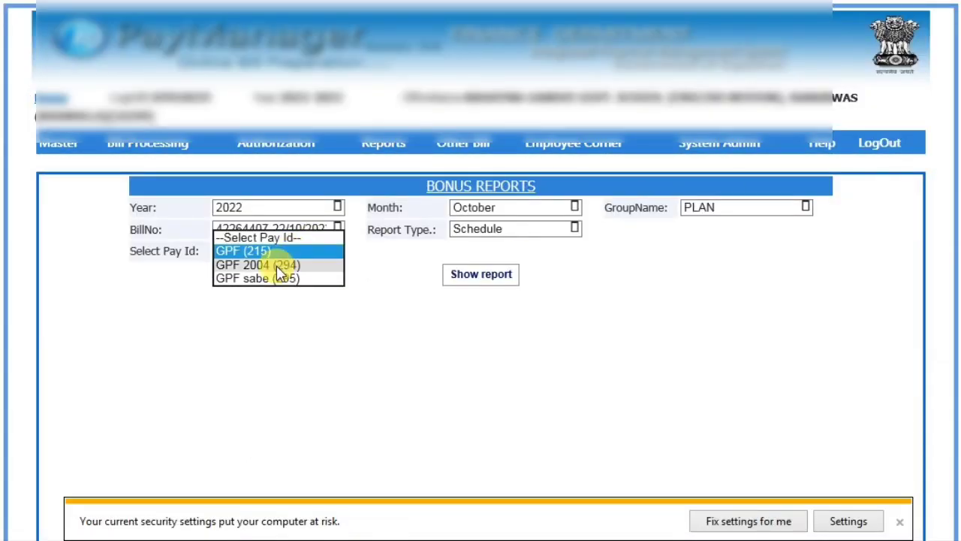
left_click(280, 268)
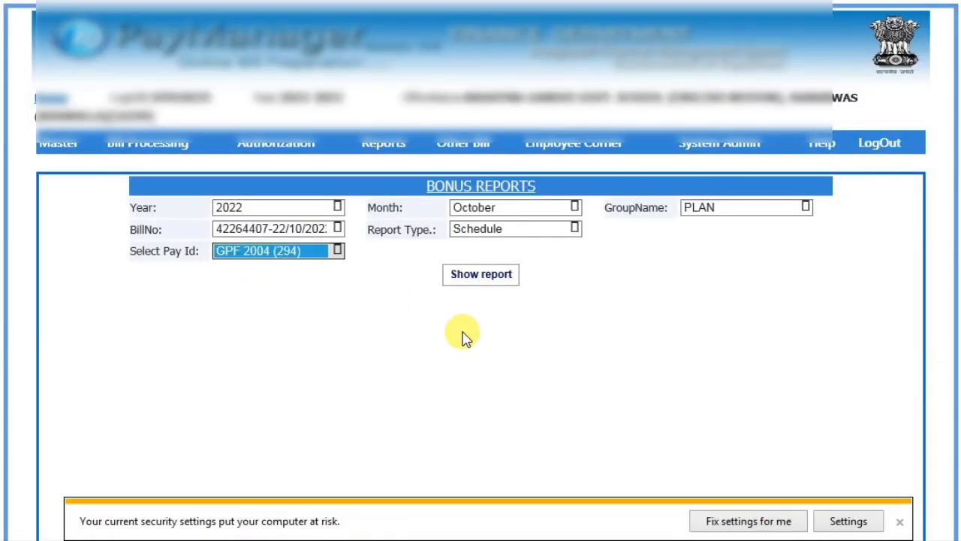
left_click(484, 277)
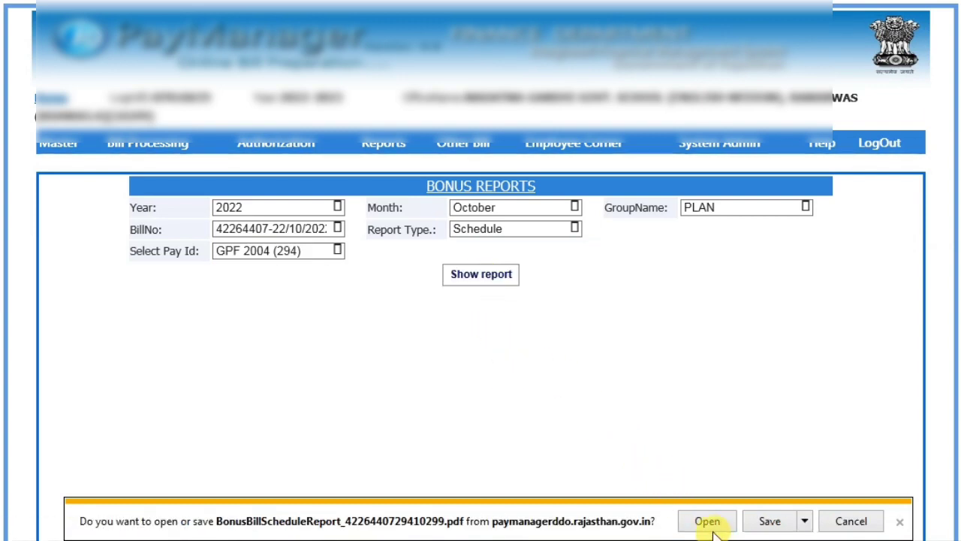
left_click(710, 526)
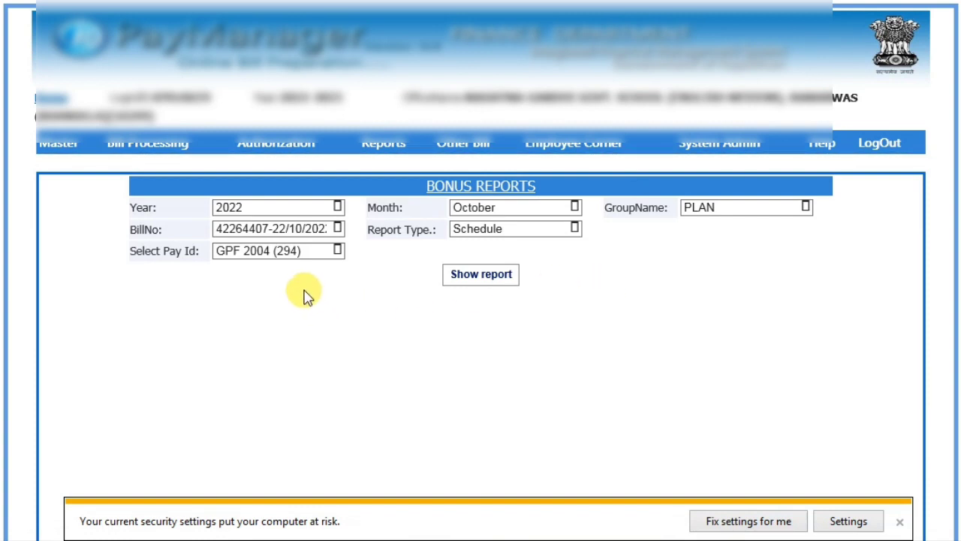
- Generate the bonus bill's Schedule report for pay ID GPF sabe (295) and open its PDF
left_click(314, 254)
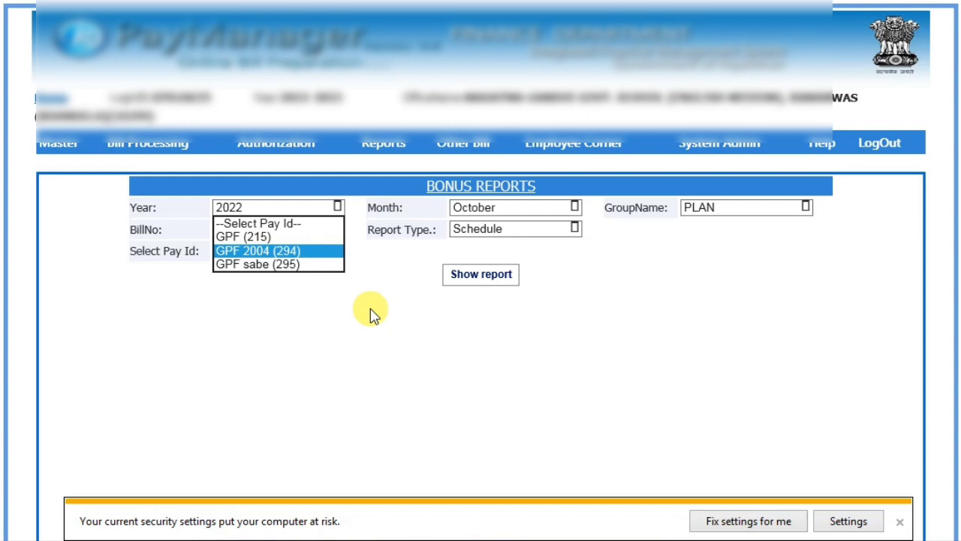
key("Return")
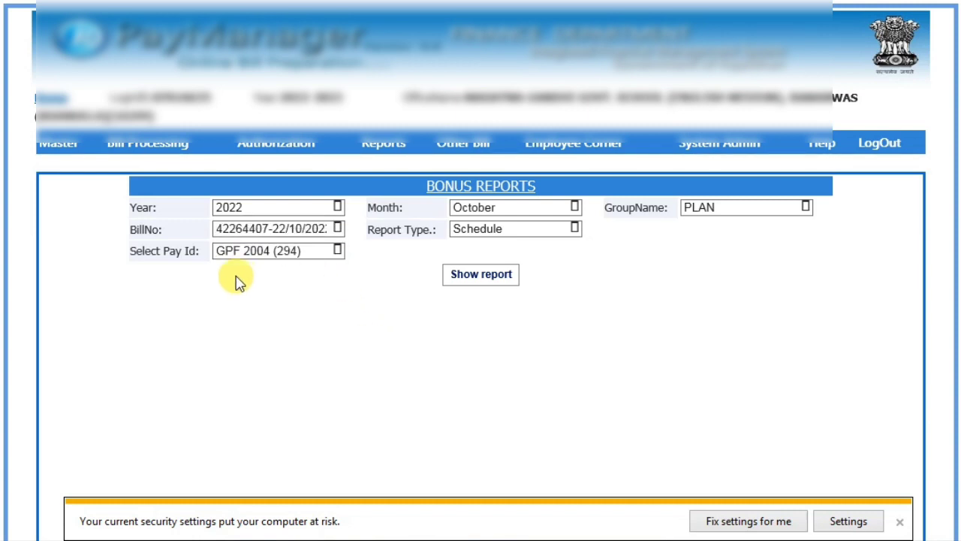
left_click(301, 253)
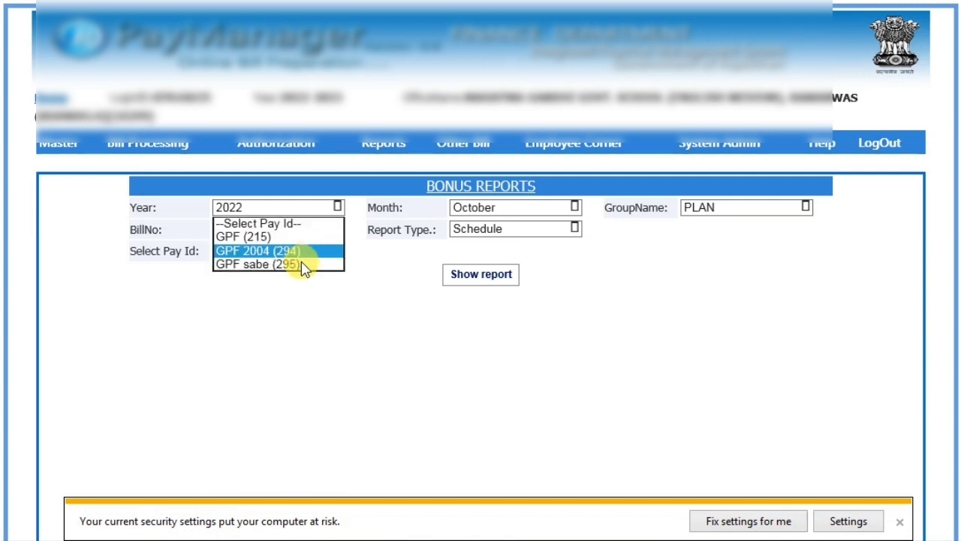
left_click(302, 262)
left_click(487, 277)
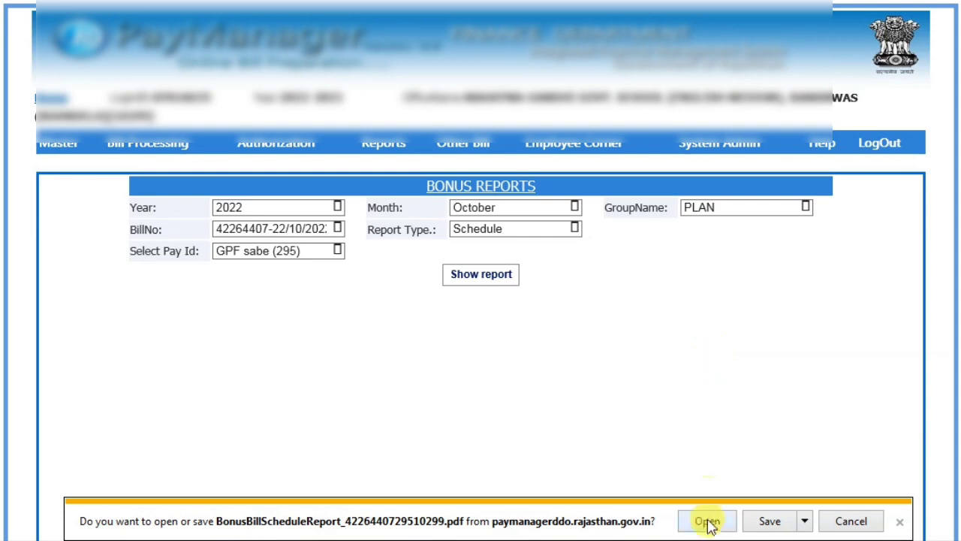
left_click(708, 522)
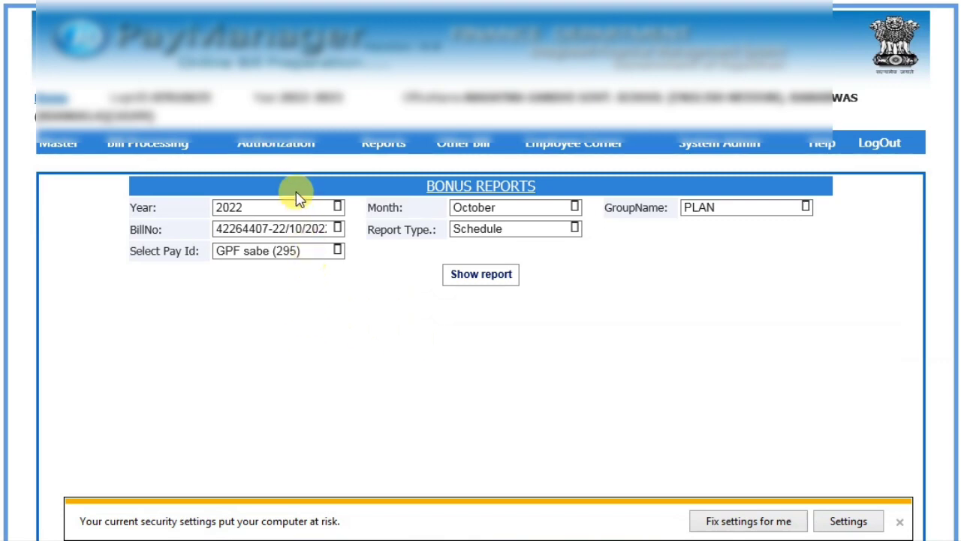
- Open Document Digital Sign for October 2022 and list the Bonus bills of group PLAN
mouse_move(278, 154)
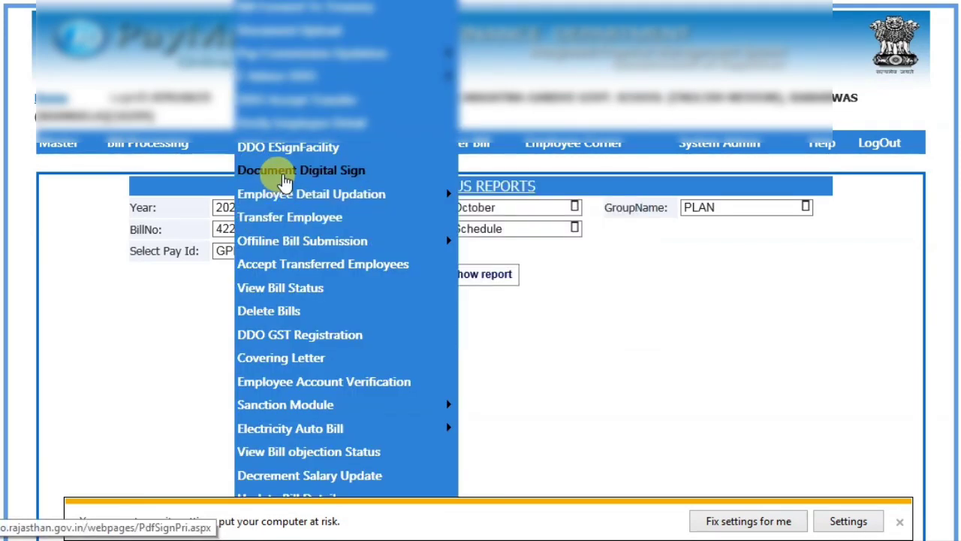
left_click(285, 174)
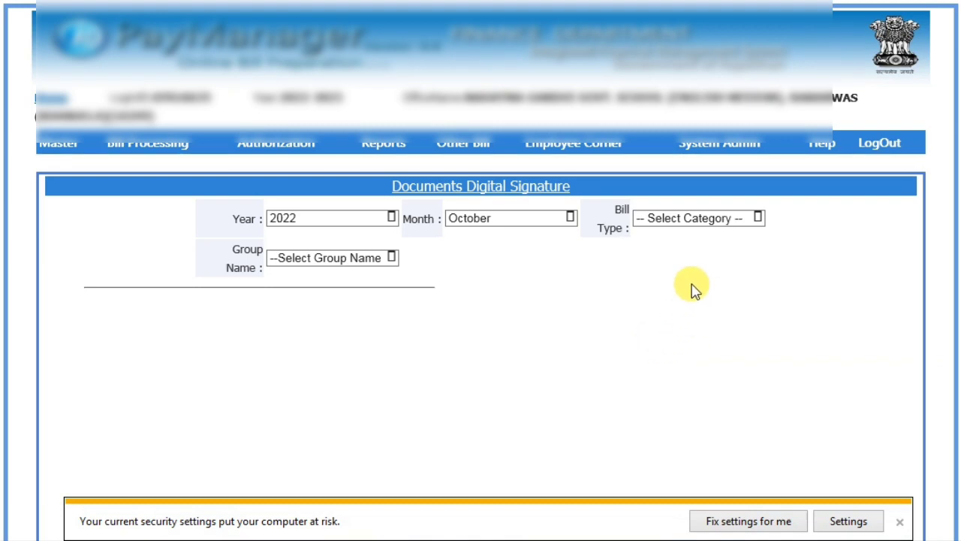
left_click(712, 219)
left_click(667, 200)
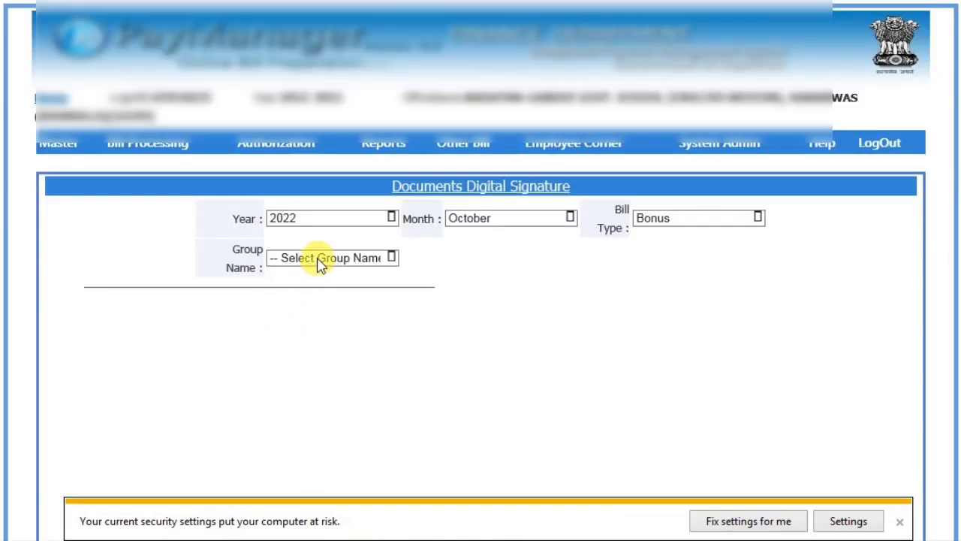
left_click(318, 259)
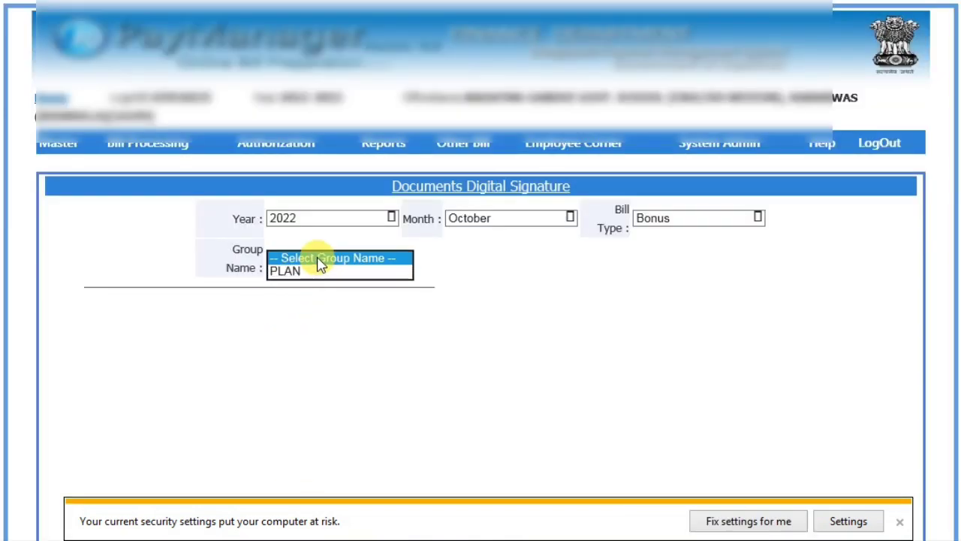
left_click(314, 272)
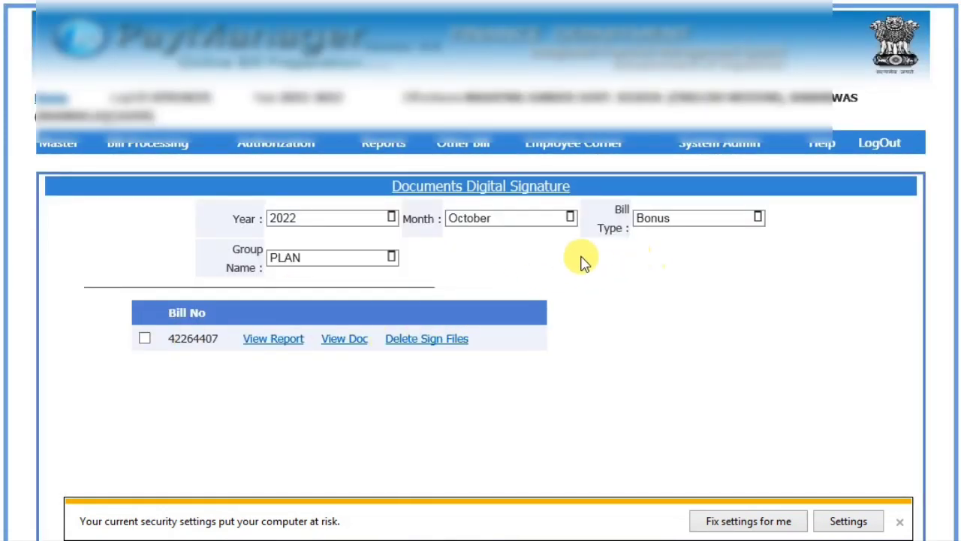
- Sign the listed bonus bill's files by DSC, using the offered certificate and entering the token's user PIN
left_click(145, 339)
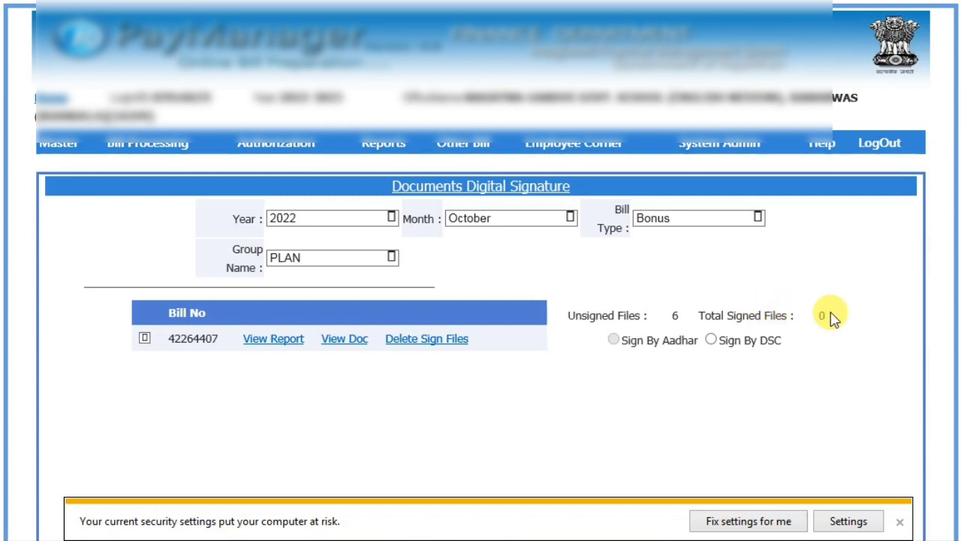
left_click(711, 340)
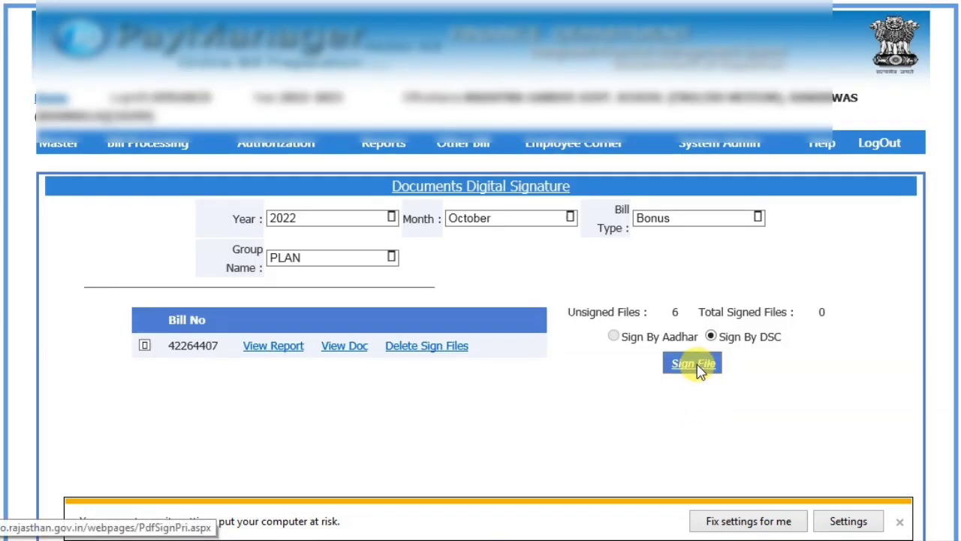
left_click(694, 364)
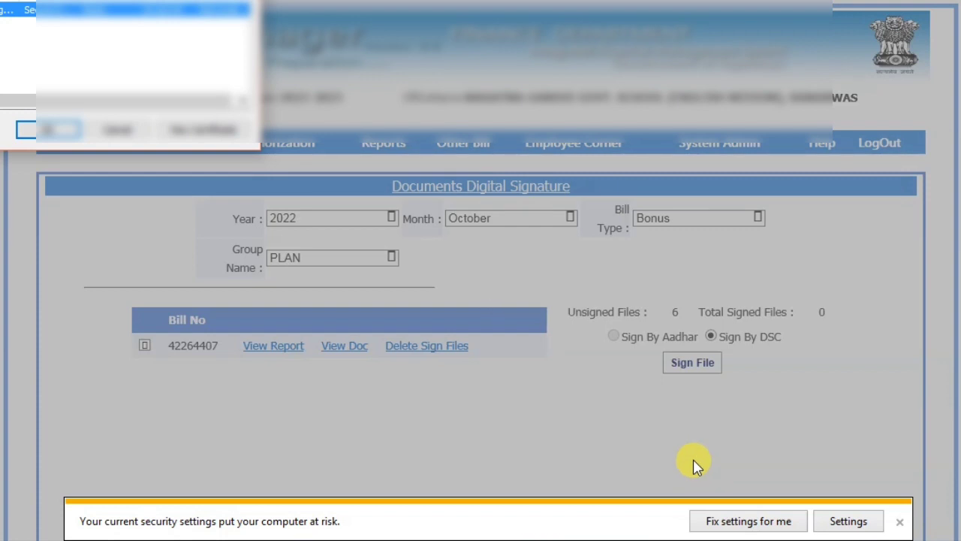
left_click(45, 130)
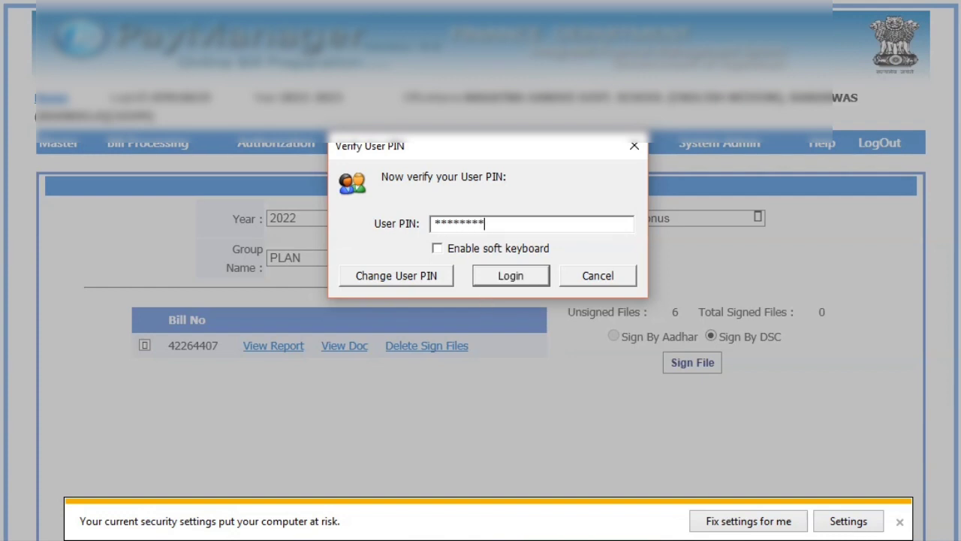
left_click(518, 273)
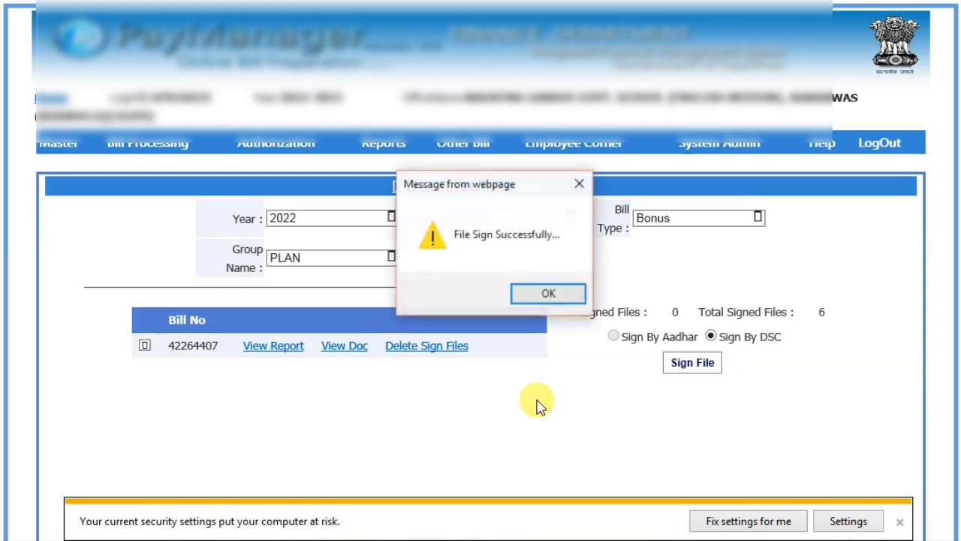
left_click(564, 297)
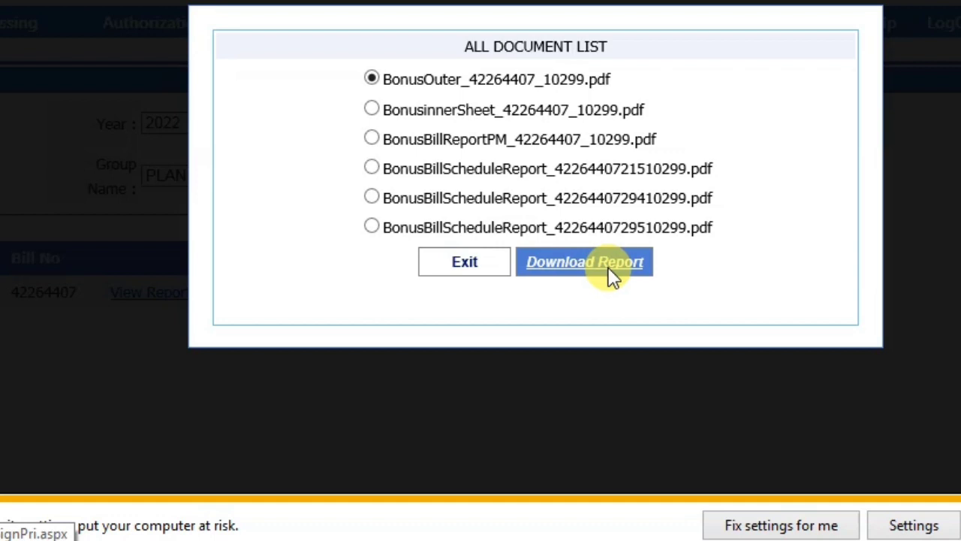
- Download the signed BonusOuter report from the bill's document list and open its PDF
left_click(610, 270)
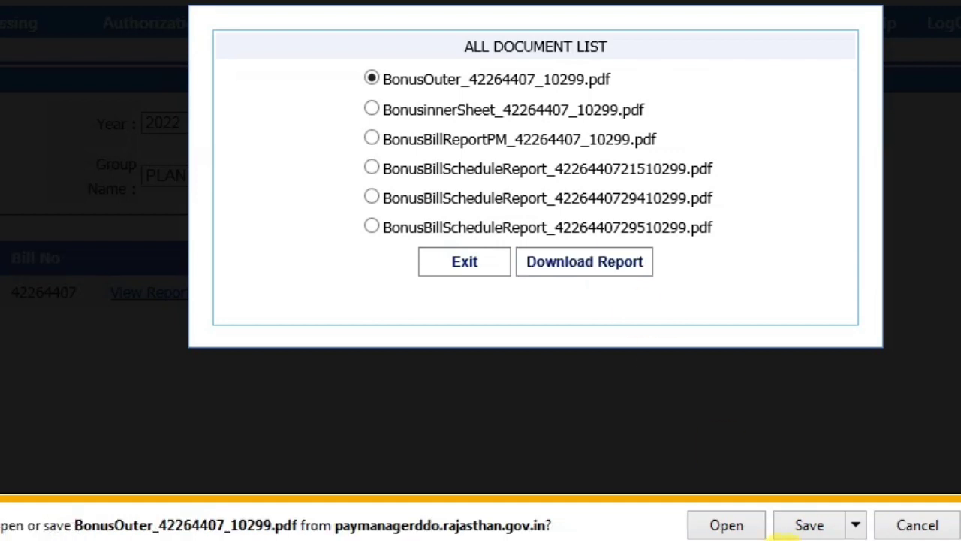
left_click(726, 525)
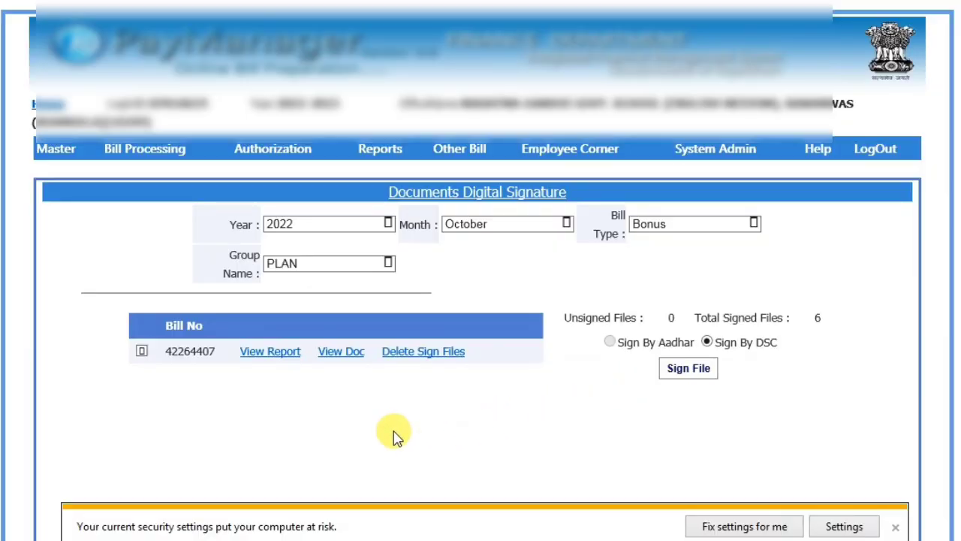
- Open Treasury Forward for October 2022 and choose bill type Bonus with bill name PLAN
mouse_move(272, 150)
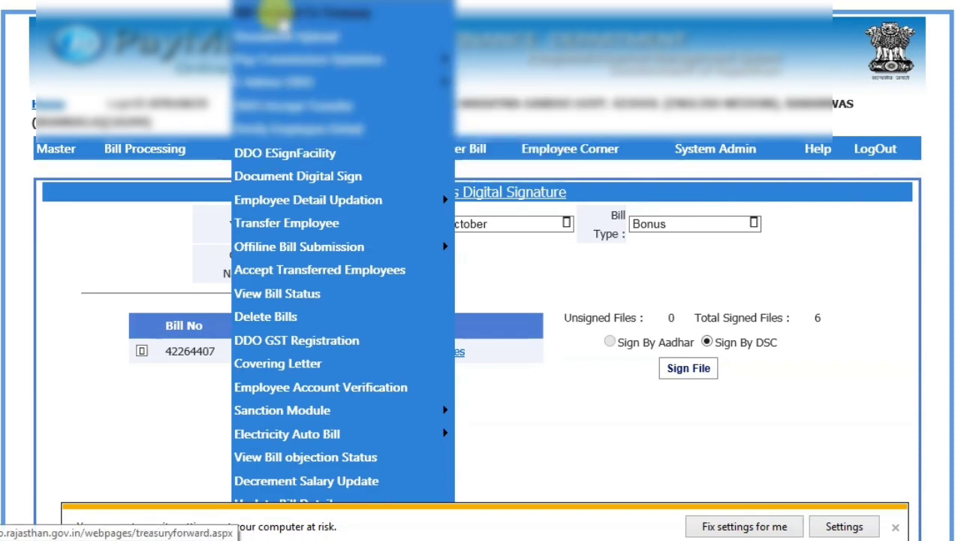
left_click(279, 15)
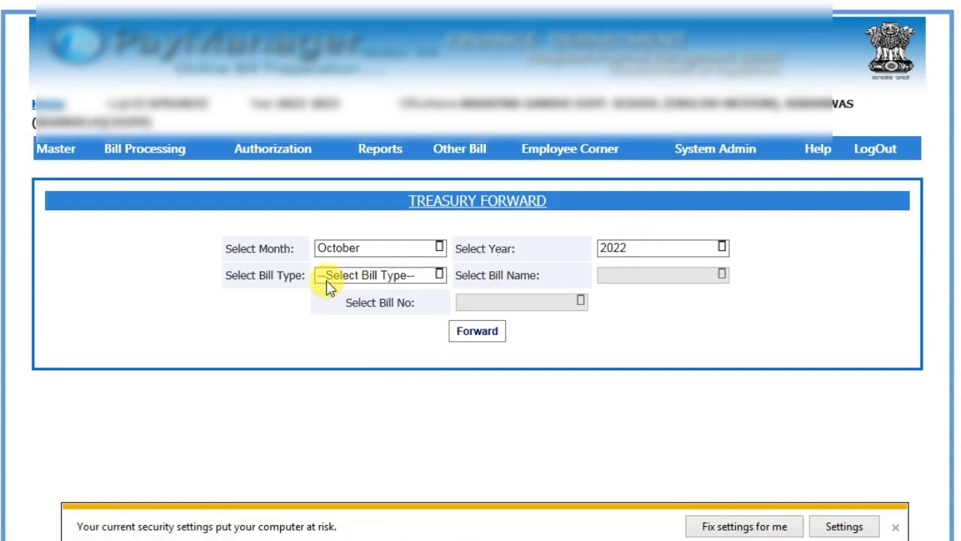
left_click(330, 278)
left_click(336, 211)
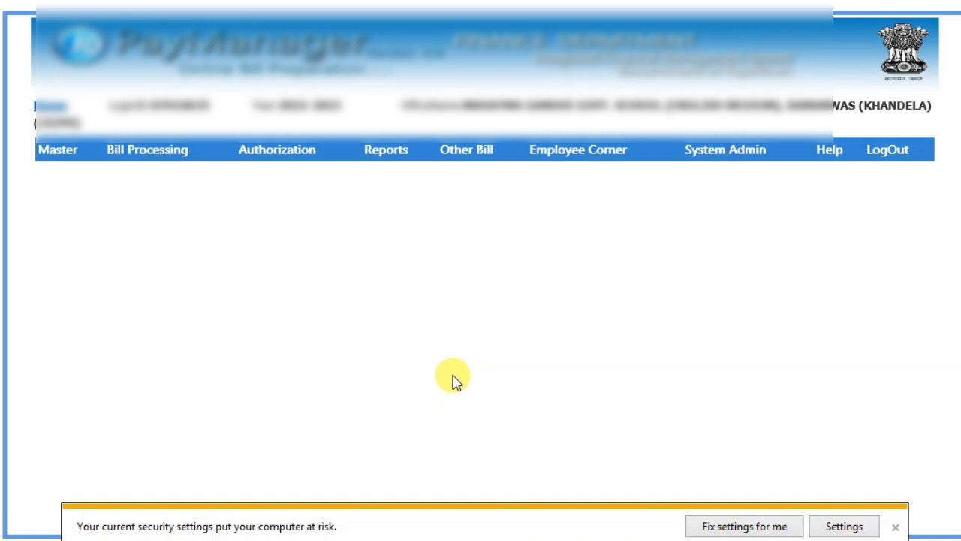
left_click(617, 276)
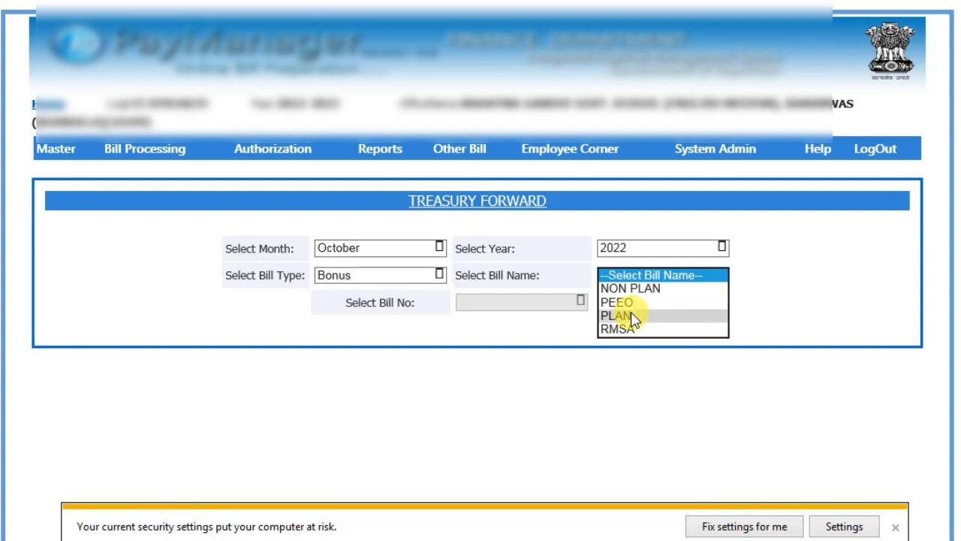
left_click(617, 316)
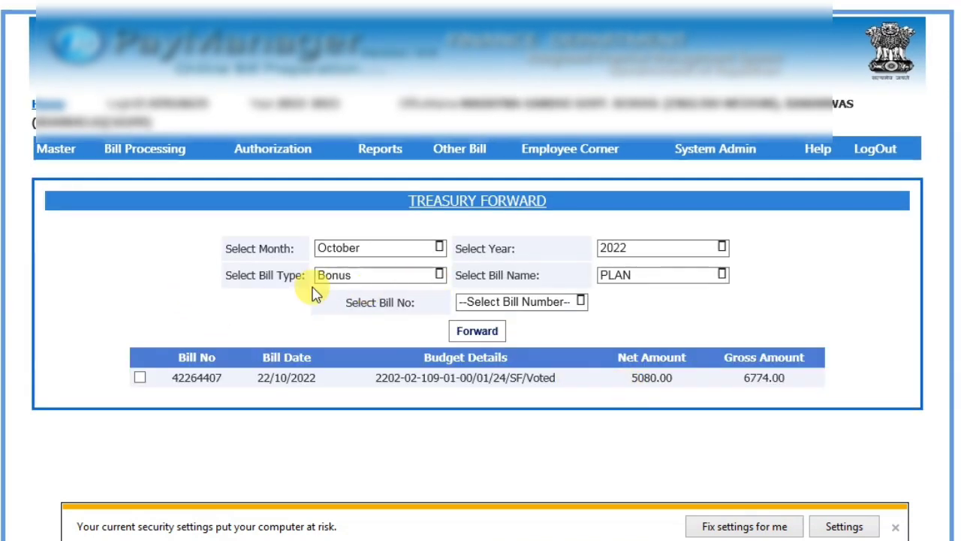
- Select the listed bonus bill dated 22/10/2022 and forward it to the treasury
left_click(140, 377)
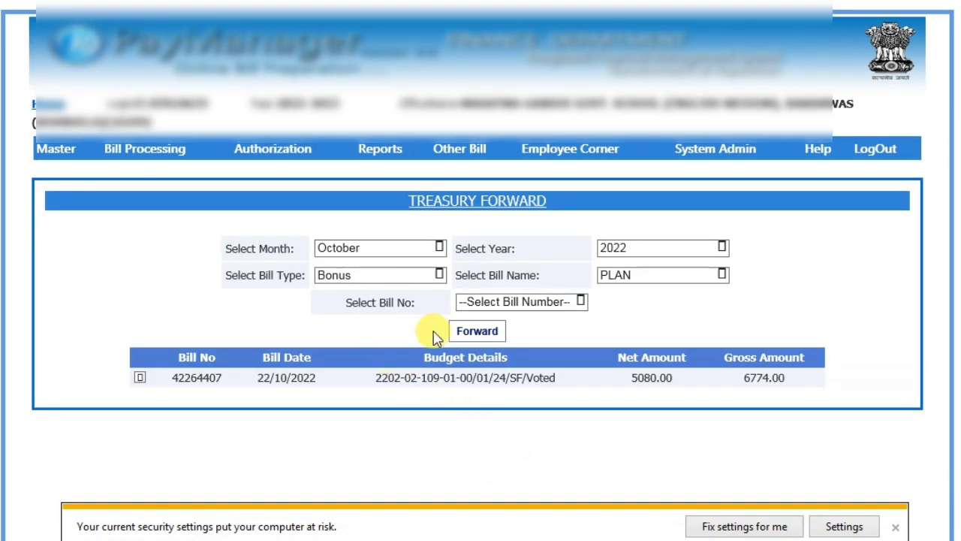
left_click(475, 333)
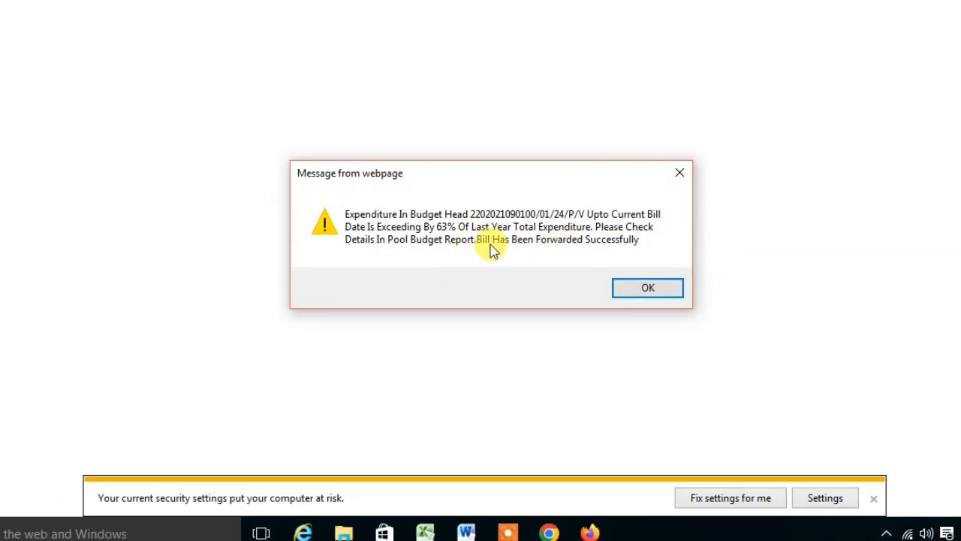
left_click(656, 293)
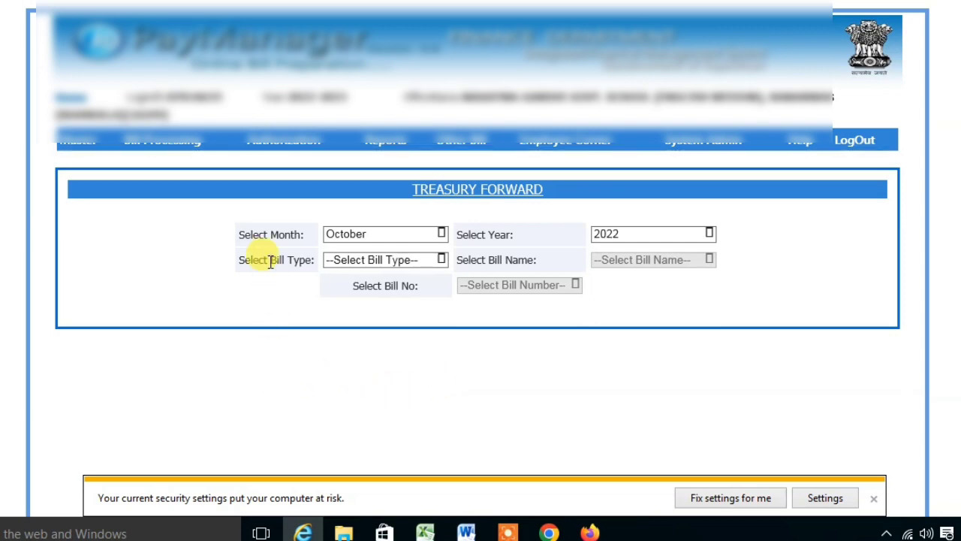
- Open View Bill Status and list the Bonus type bills for October 2022
mouse_move(262, 143)
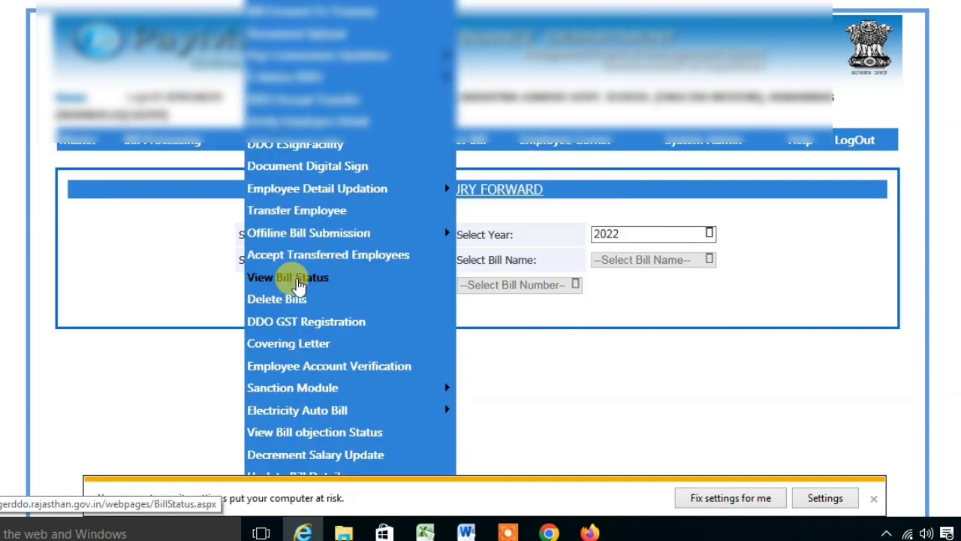
left_click(299, 280)
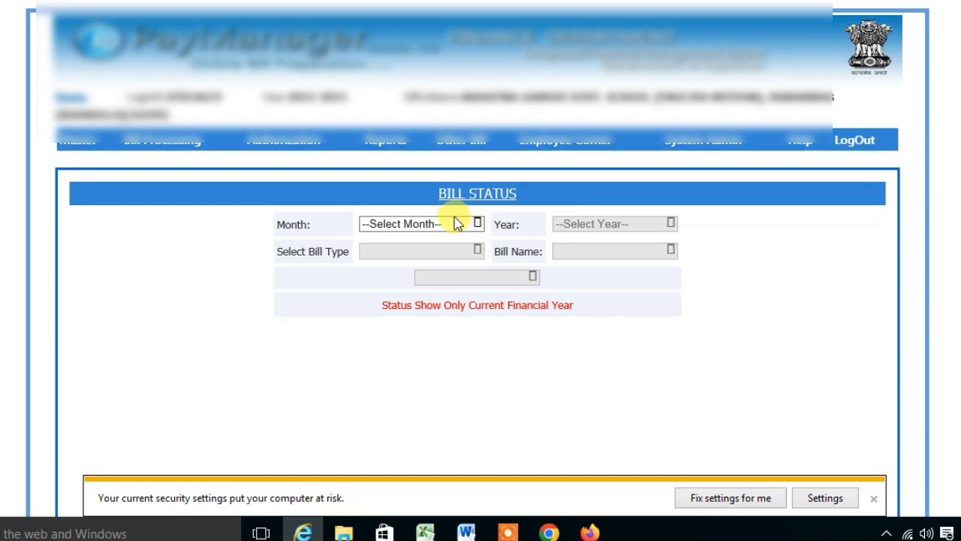
left_click(458, 224)
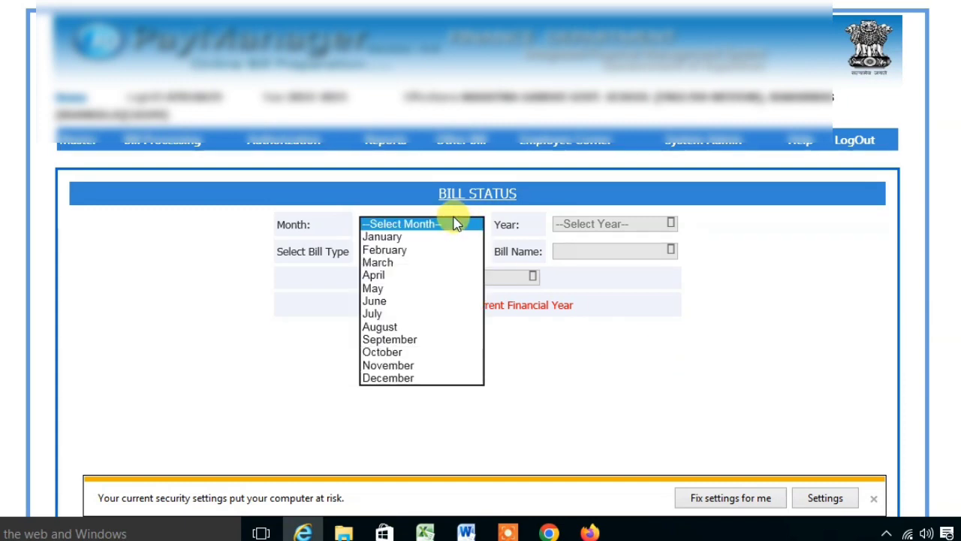
left_click(386, 353)
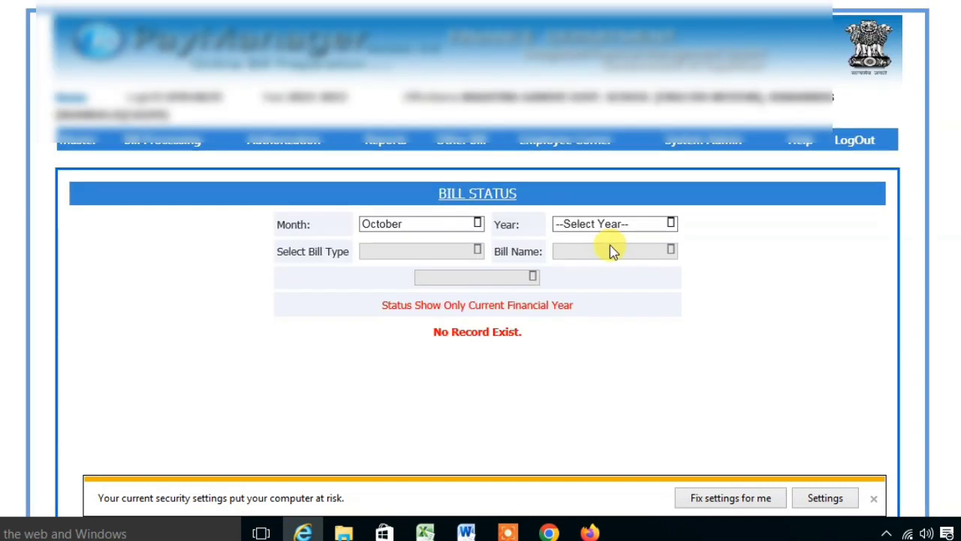
left_click(614, 225)
left_click(593, 250)
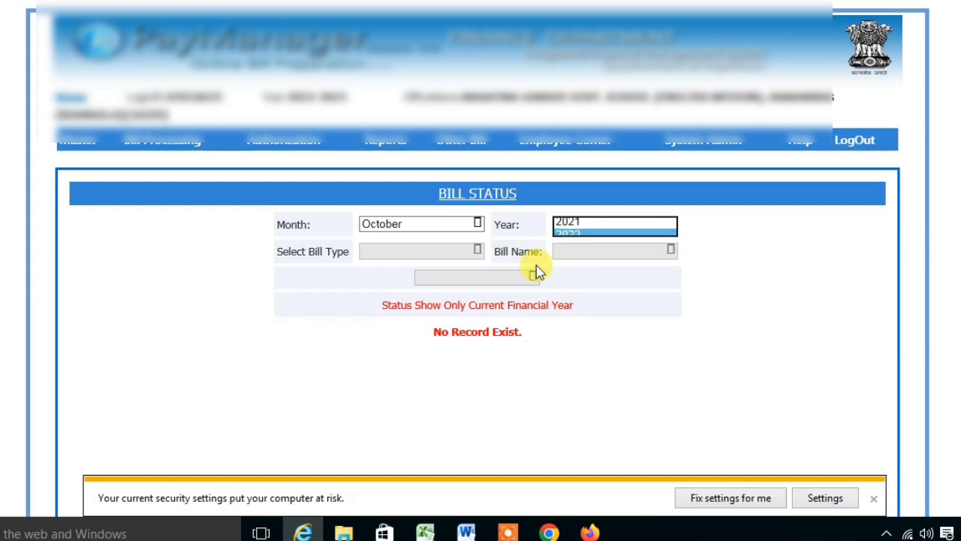
left_click(398, 253)
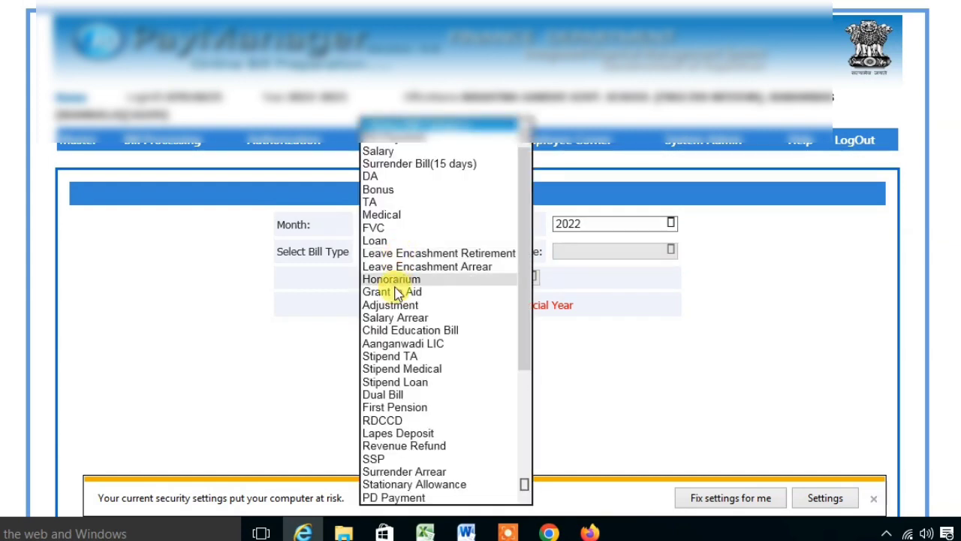
left_click(390, 191)
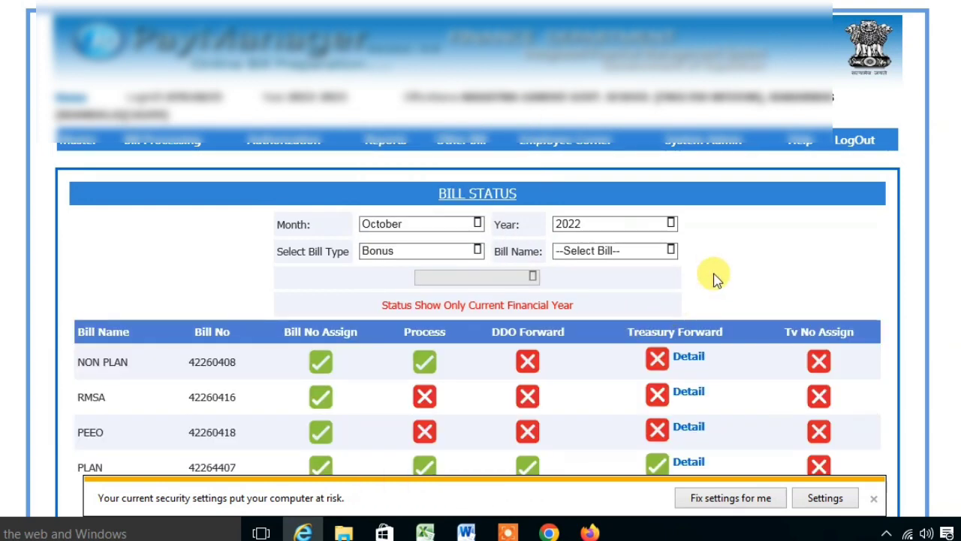
- Check the PLAN bonus bill's status for bill number assignment, processing, DDO forward, treasury forward and TV number
scroll(726, 255, "down", 3)
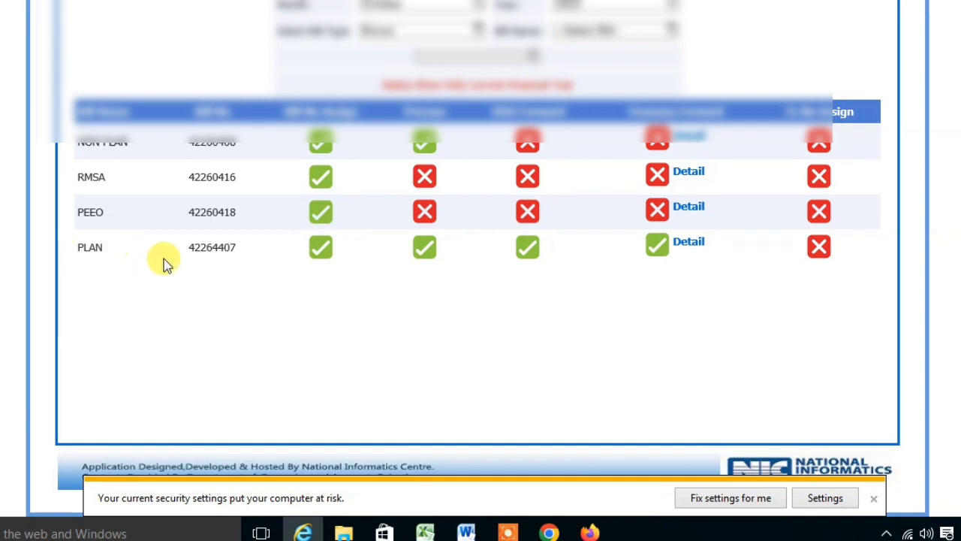
left_click(683, 143)
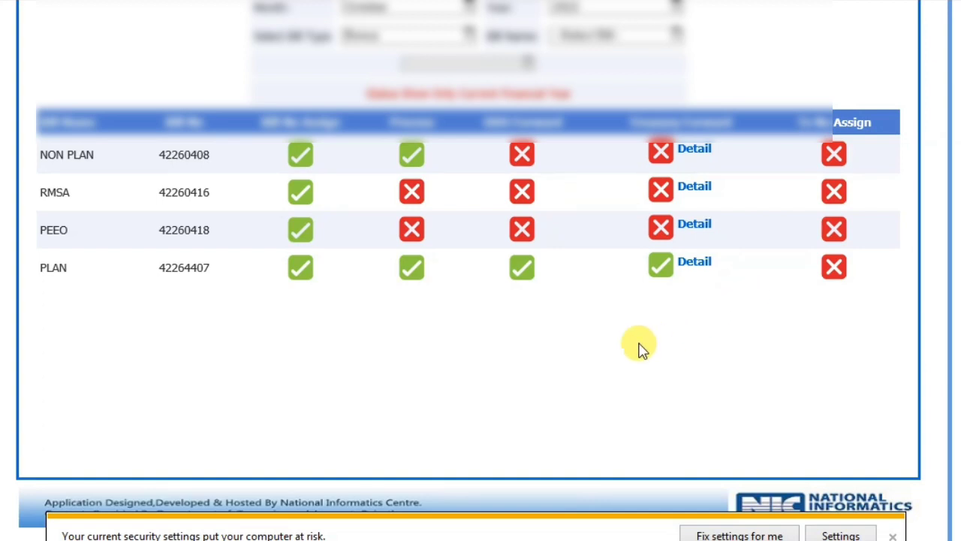
scroll(638, 348, "up", 3)
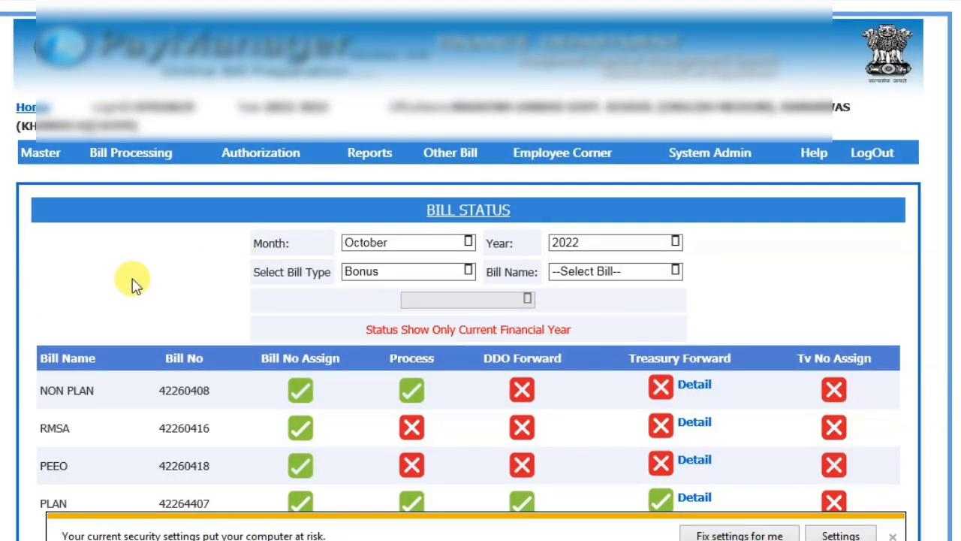